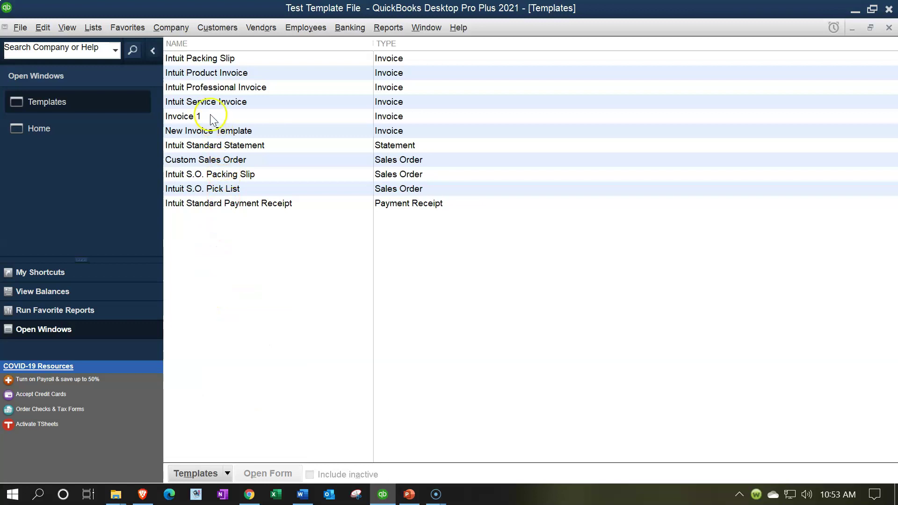
# Open the Invoice 1 template for editing and bring up its Additional Customization settings.
pyautogui.rightClick(210, 112)
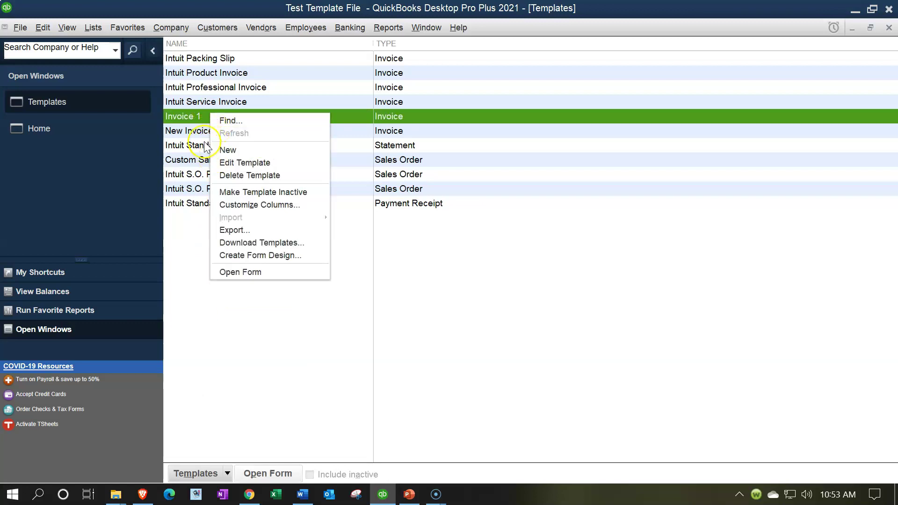
pyautogui.doubleClick(188, 116)
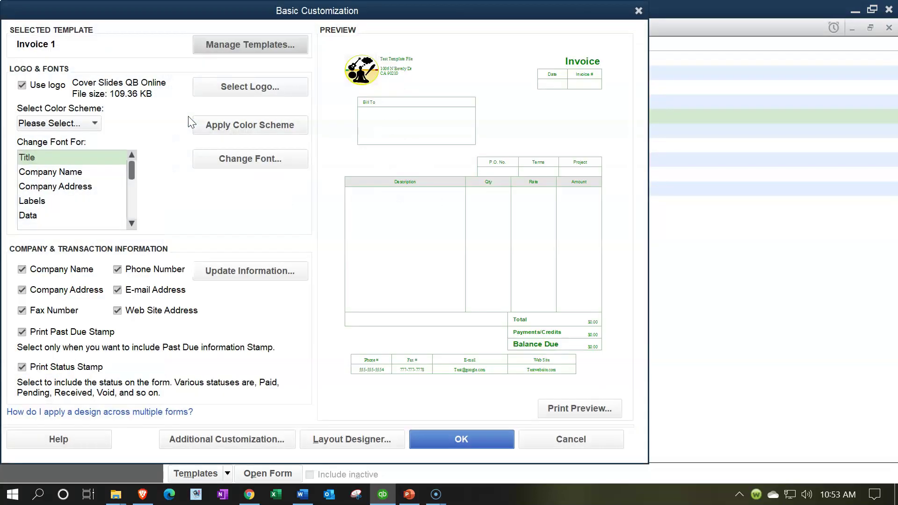
pyautogui.moveTo(211, 12); pyautogui.dragTo(316, 19)
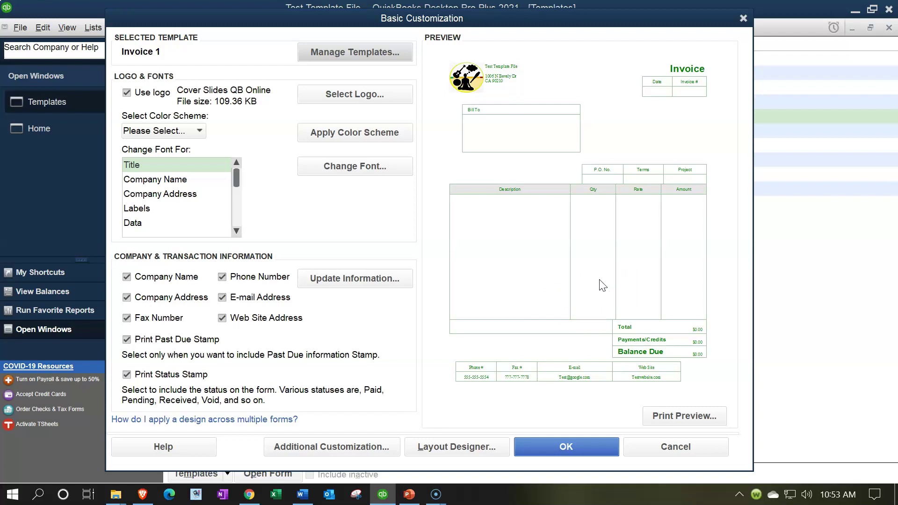
pyautogui.click(463, 454)
pyautogui.click(339, 455)
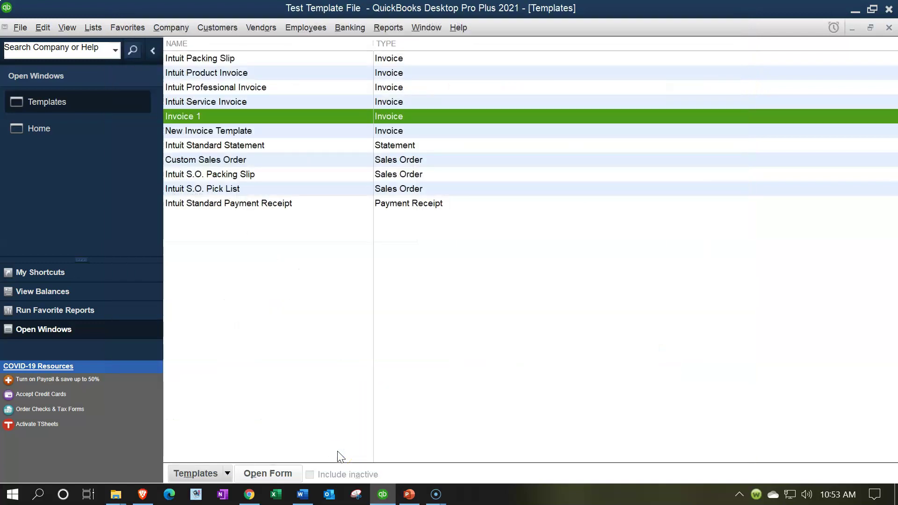
pyautogui.moveTo(202, 12); pyautogui.dragTo(363, 23)
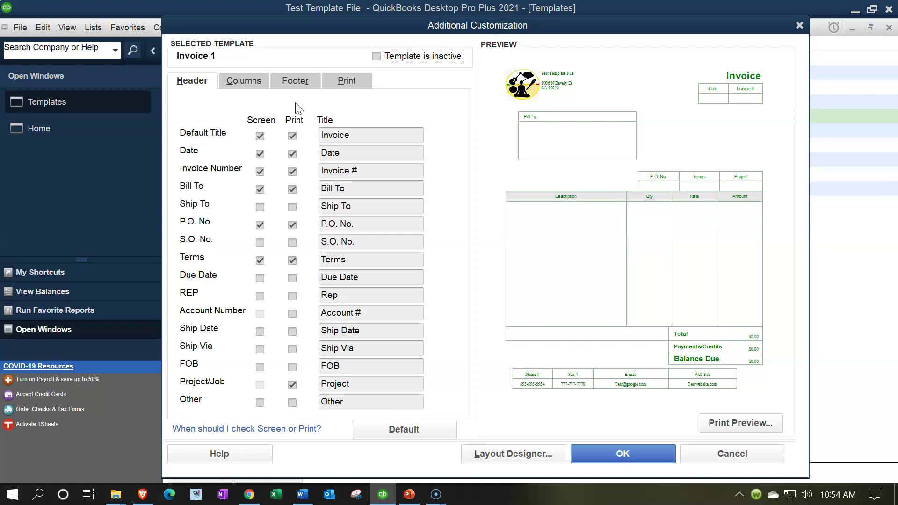
# Exclude the Default Title header field from both the screen and printed versions of the invoice.
pyautogui.click(260, 136)
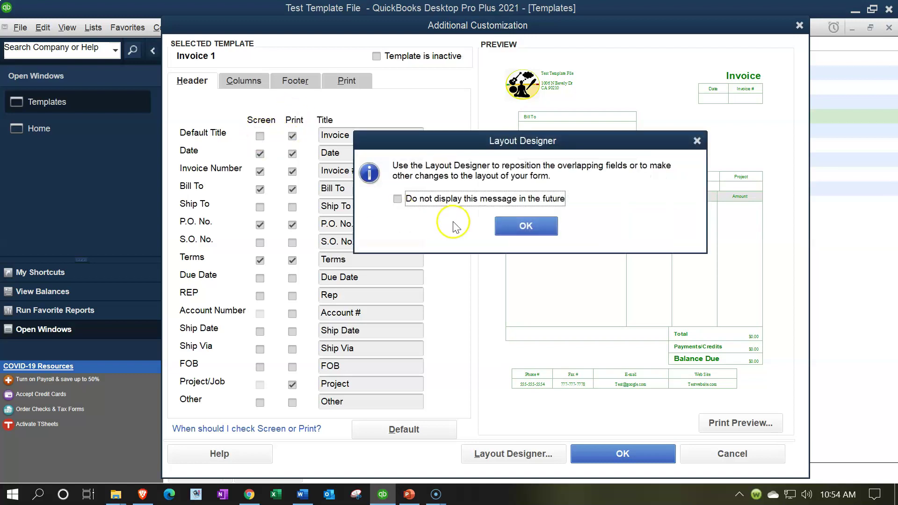
pyautogui.click(509, 227)
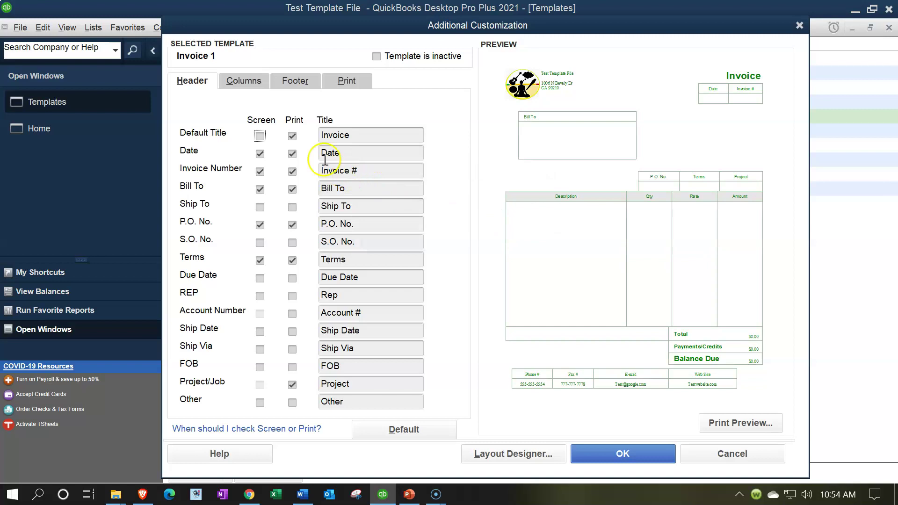
pyautogui.click(293, 136)
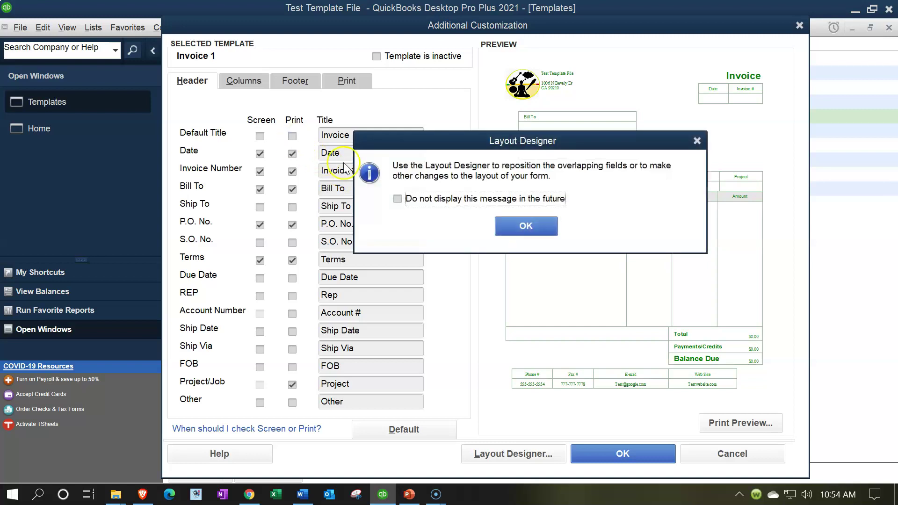
pyautogui.click(524, 224)
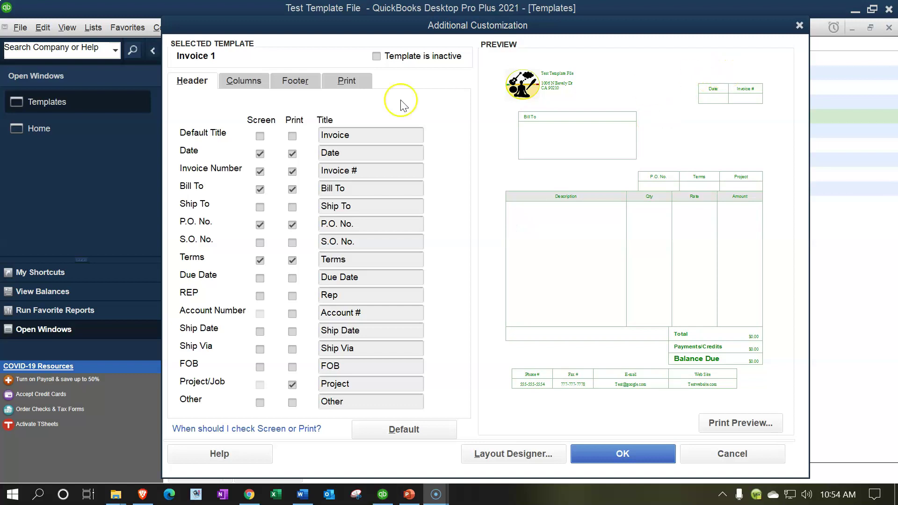
# Include the Default Title header field again on both the screen and printed invoice.
pyautogui.click(260, 136)
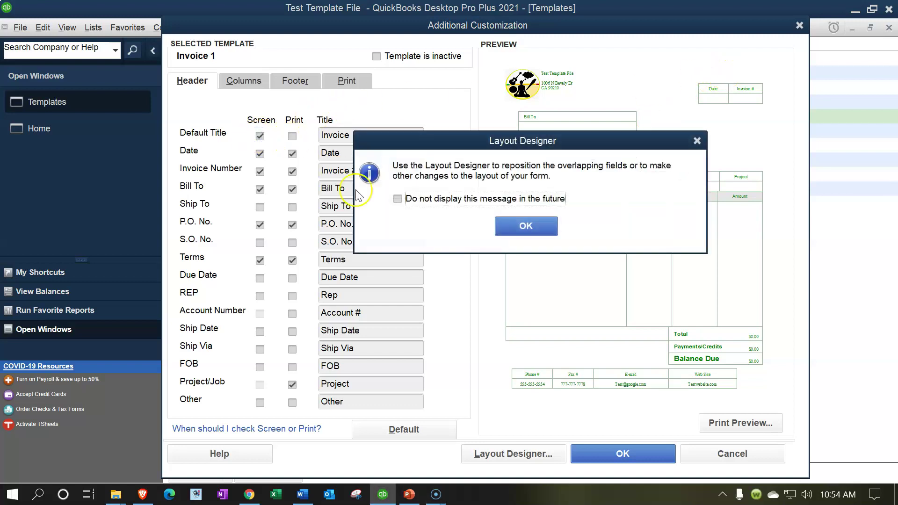
pyautogui.click(503, 226)
pyautogui.click(292, 136)
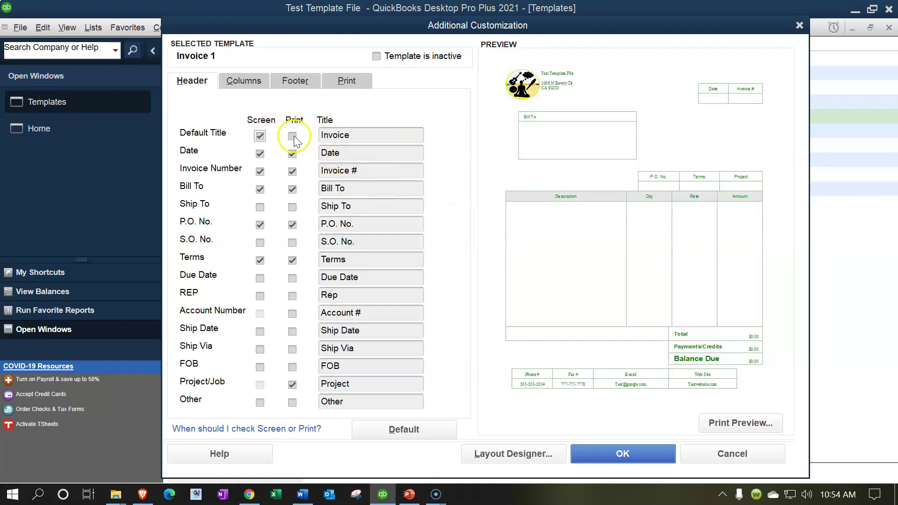
pyautogui.click(519, 225)
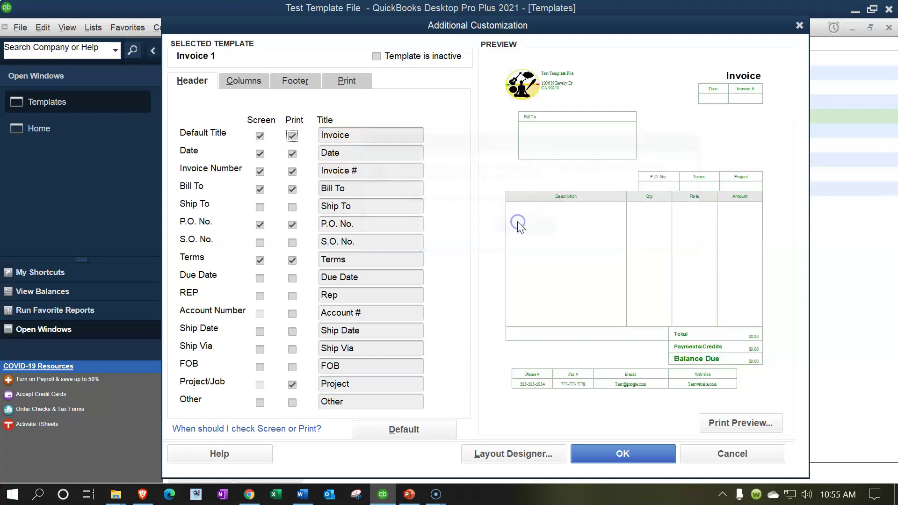
# Change the Default Title text in the header to Invoice/Bill and acknowledge the layout notice.
pyautogui.click(380, 135)
pyautogui.write('/Bill')
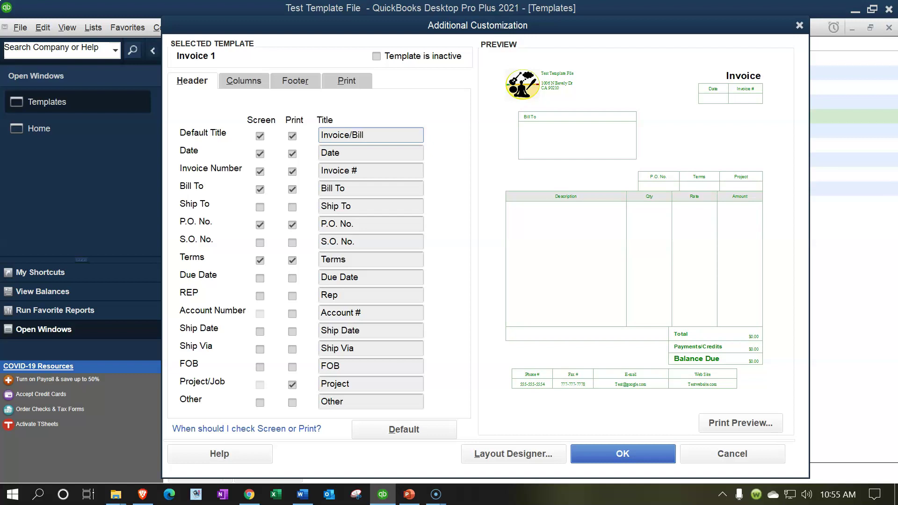
pyautogui.click(374, 151)
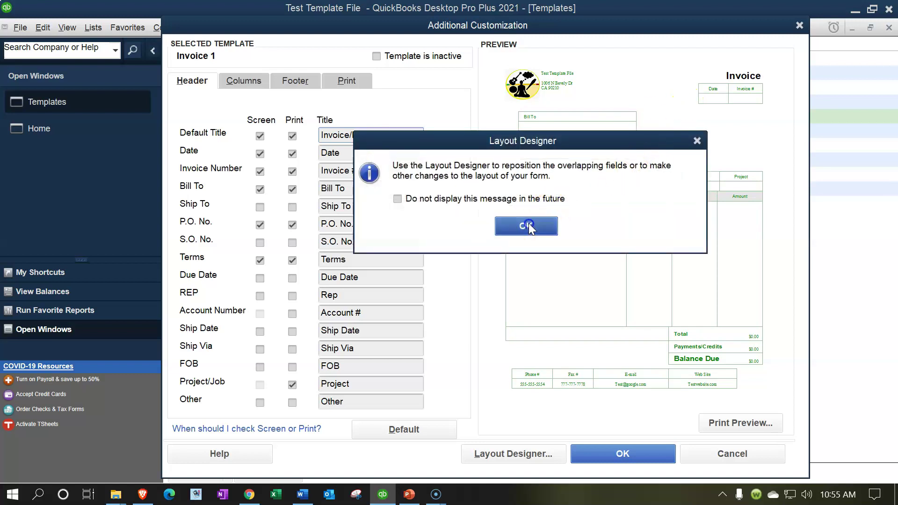
pyautogui.click(527, 227)
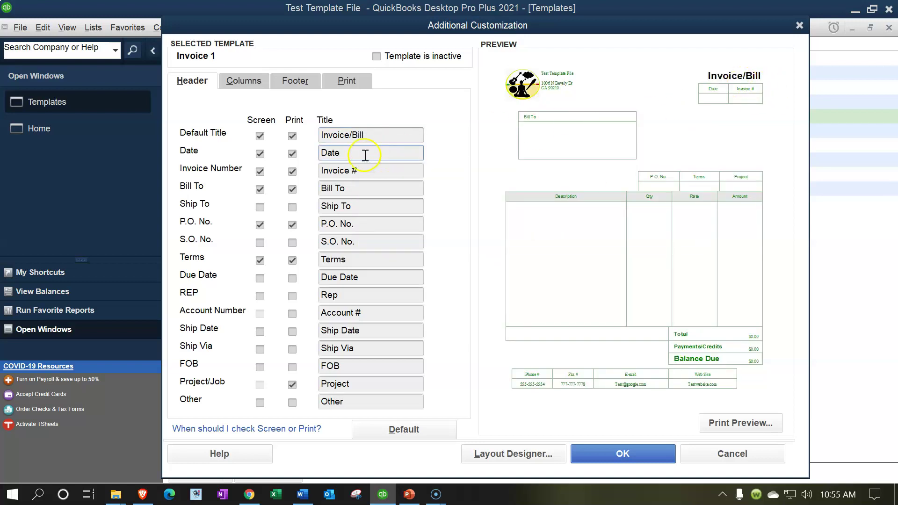
# Exclude the Date header field from both the screen and printed versions of the invoice.
pyautogui.click(260, 154)
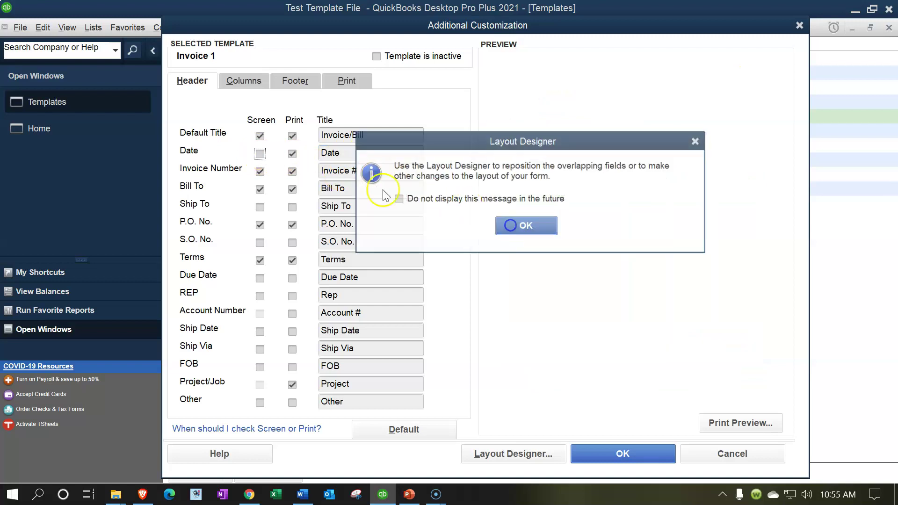
pyautogui.press('Return')
pyautogui.click(293, 153)
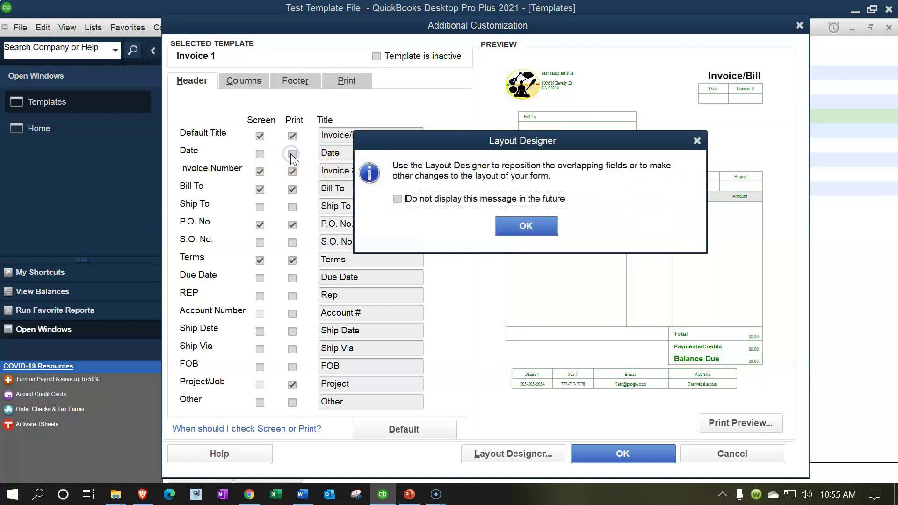
pyautogui.click(532, 222)
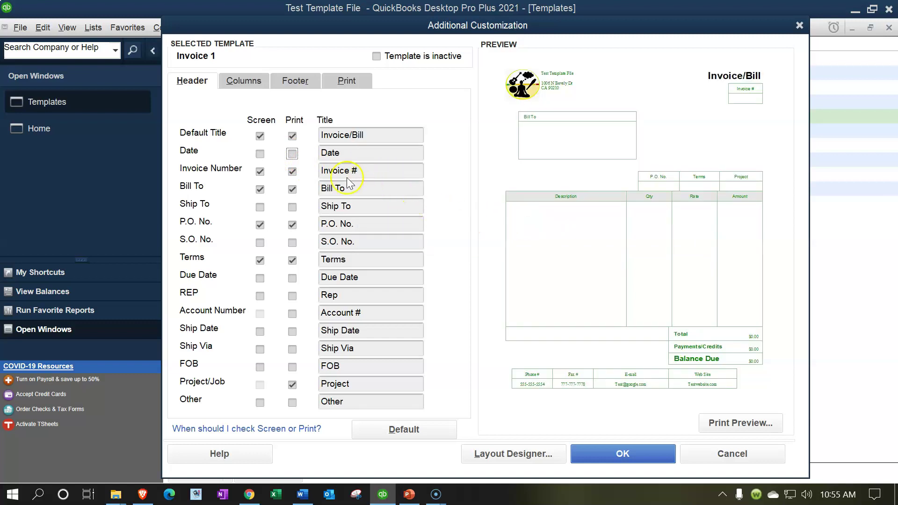
# Include the Date header field again on both the screen and printed invoice.
pyautogui.click(260, 154)
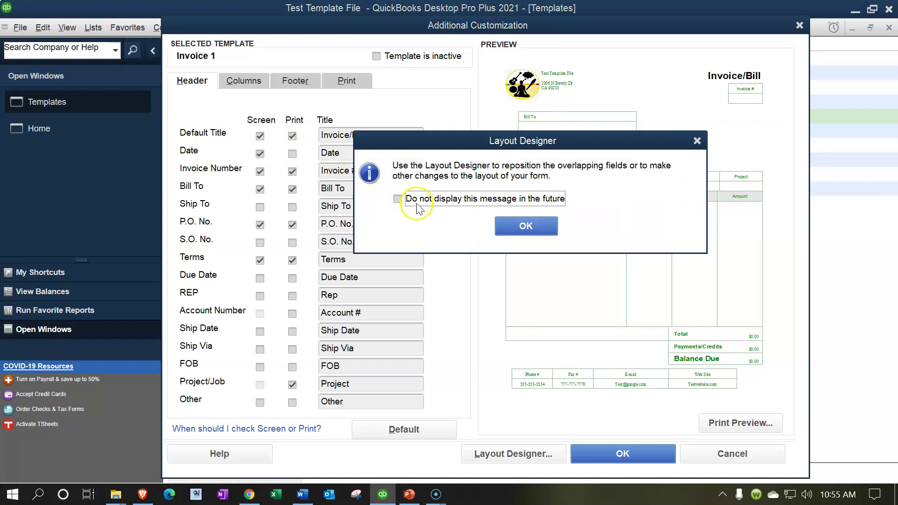
pyautogui.click(527, 222)
pyautogui.click(292, 154)
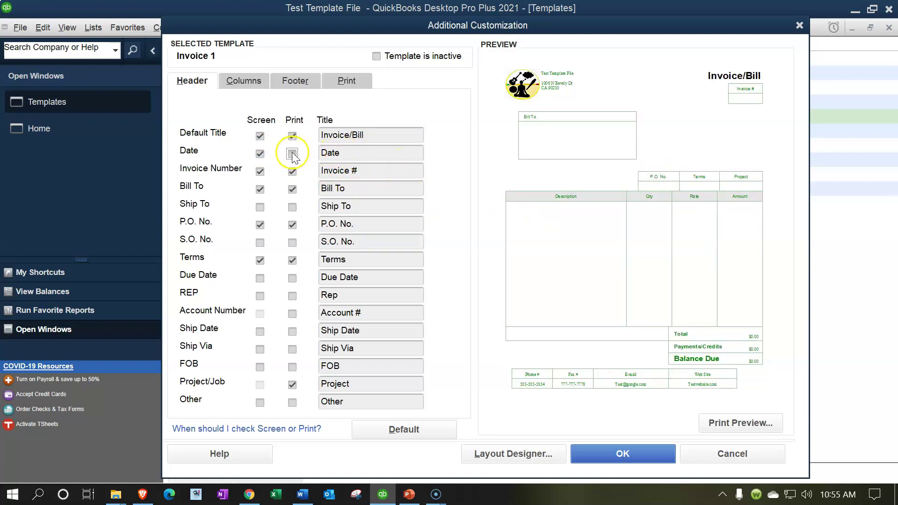
pyautogui.click(525, 225)
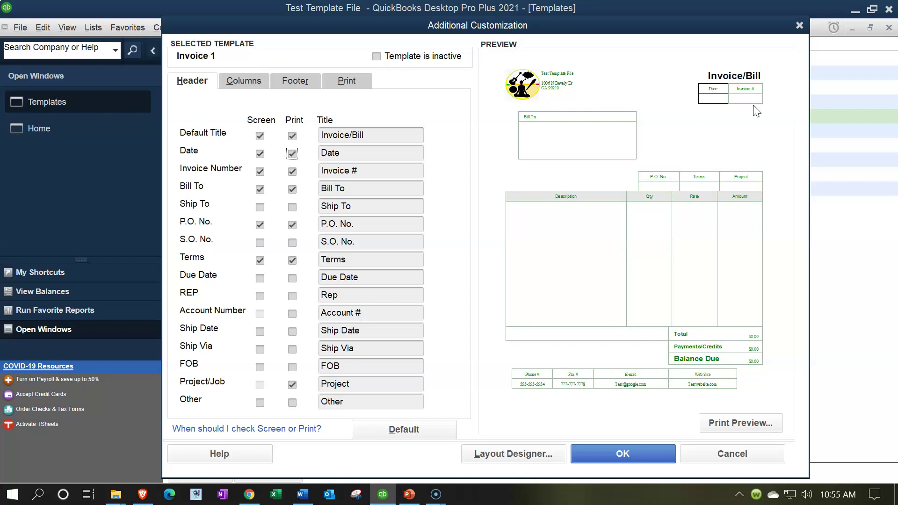
# Include the Ship To header field on both the screen and printed invoice.
pyautogui.click(260, 210)
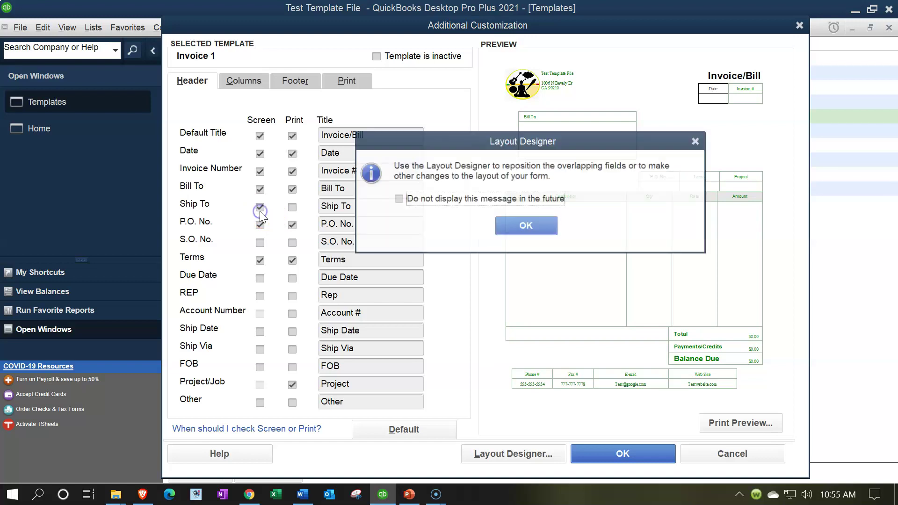
pyautogui.click(526, 227)
pyautogui.click(292, 206)
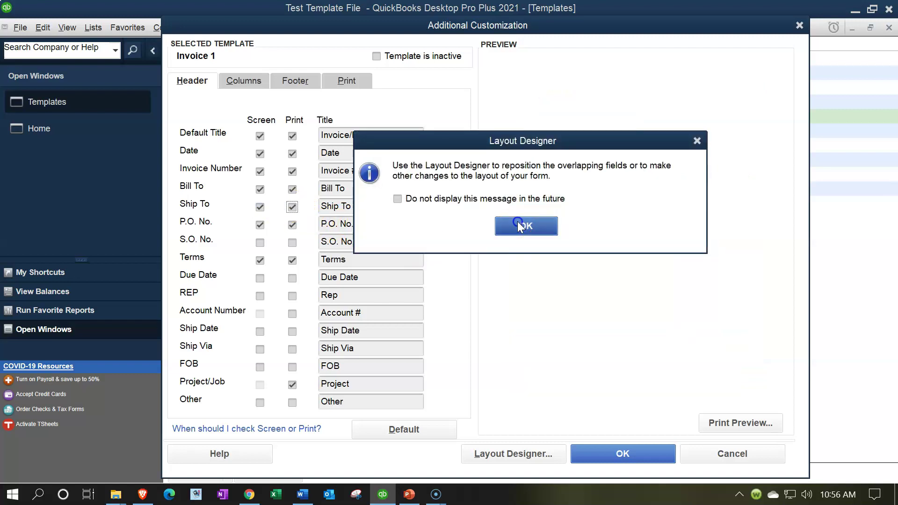
pyautogui.click(523, 227)
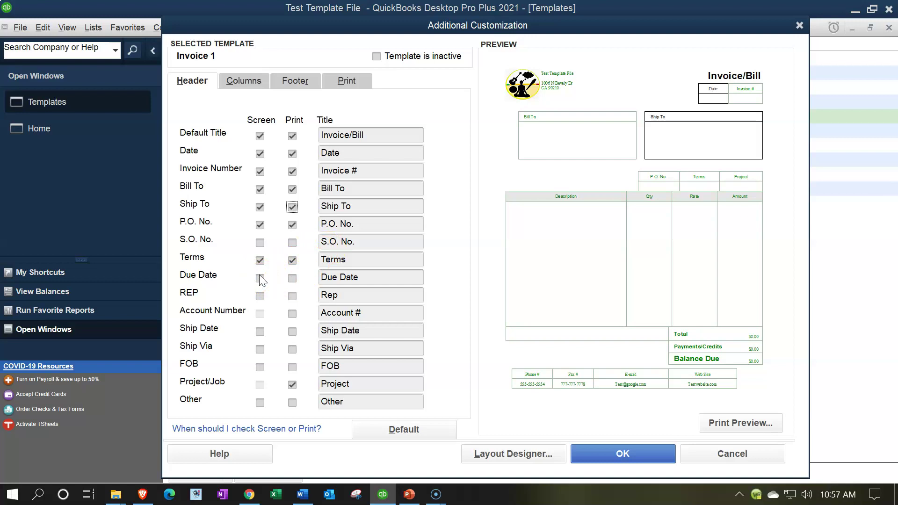
# Include the Due Date header field on both the screen and printed invoice.
pyautogui.click(259, 261)
pyautogui.click(260, 278)
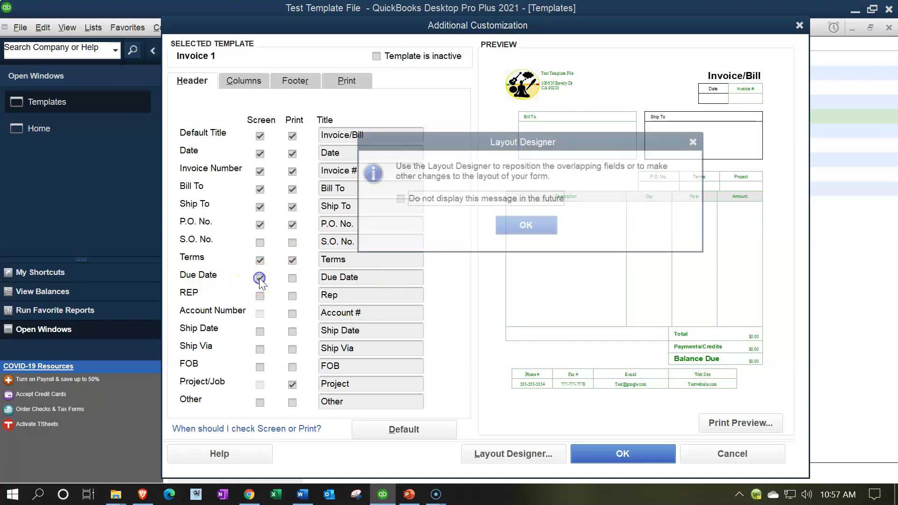
pyautogui.click(502, 238)
pyautogui.click(292, 279)
pyautogui.click(525, 228)
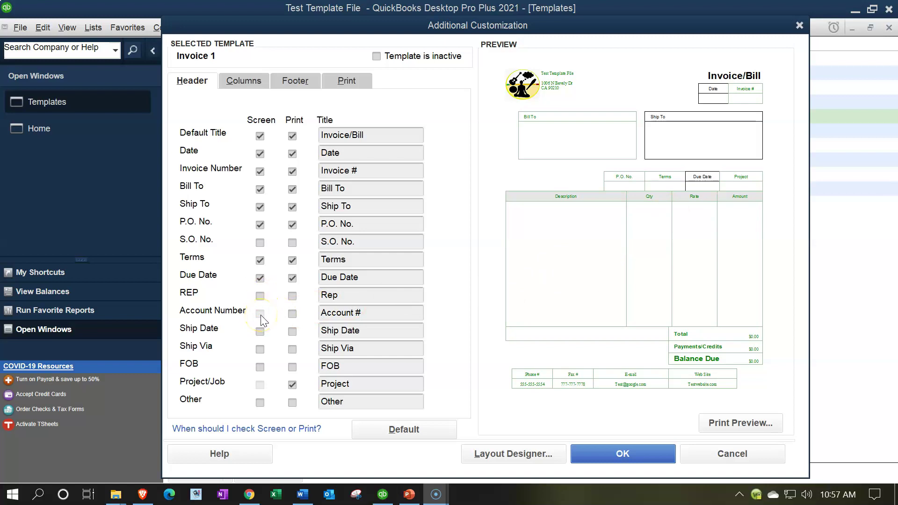
# Try including the Account Number field on the printed invoice, and exclude it again.
pyautogui.click(292, 313)
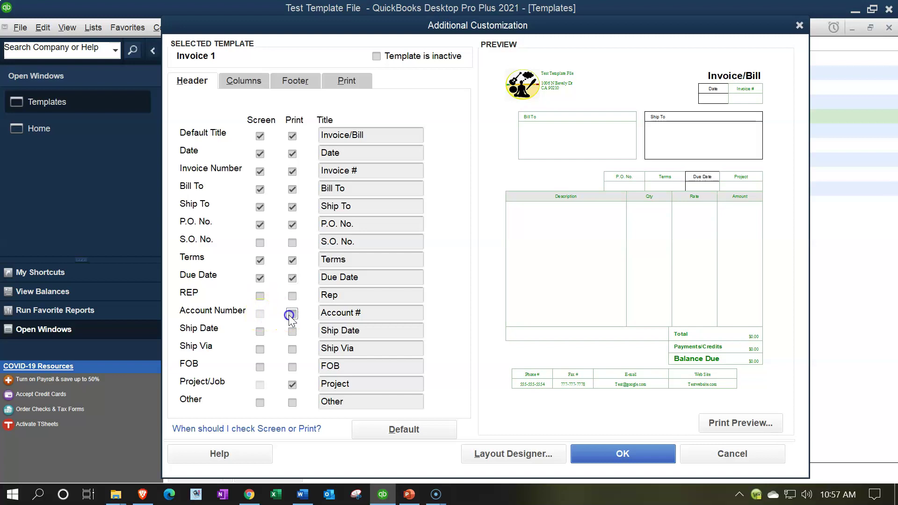
pyautogui.click(542, 223)
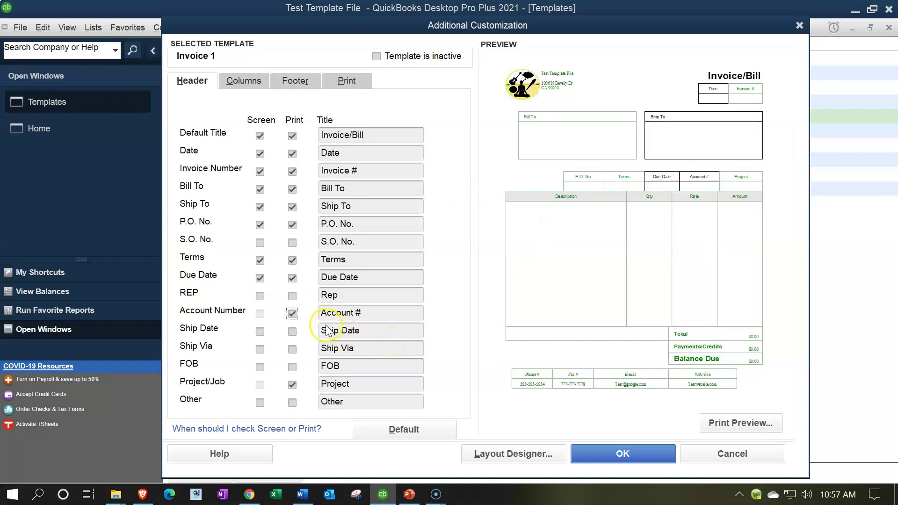
pyautogui.click(293, 313)
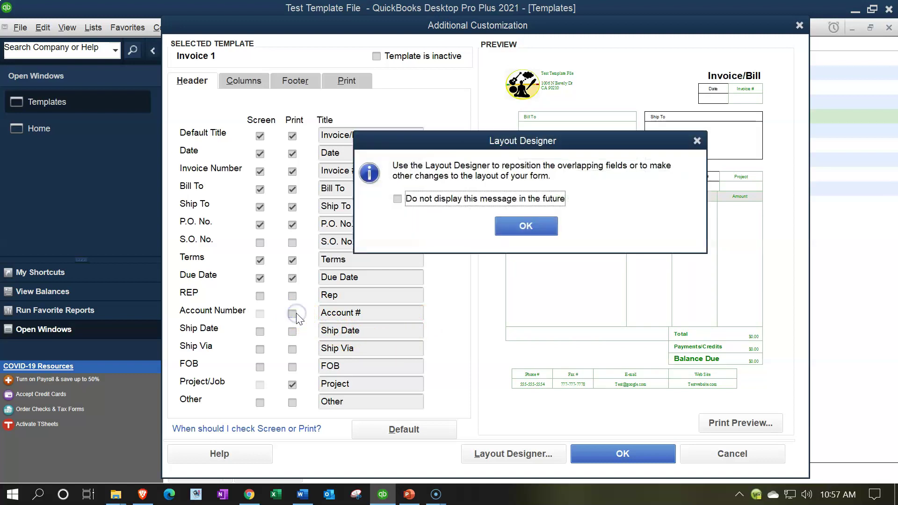
pyautogui.click(503, 224)
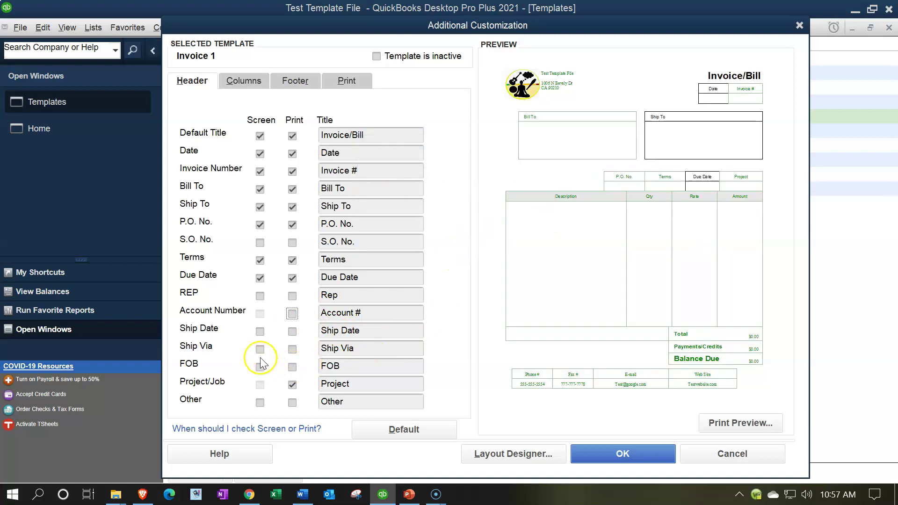
# Include the Ship Date header field on both the screen and printed invoice.
pyautogui.click(260, 331)
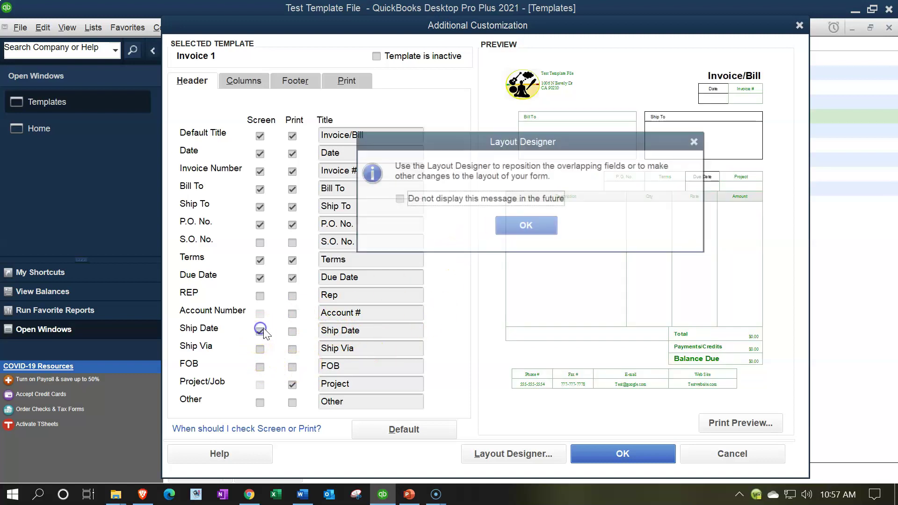
pyautogui.click(527, 224)
pyautogui.click(292, 331)
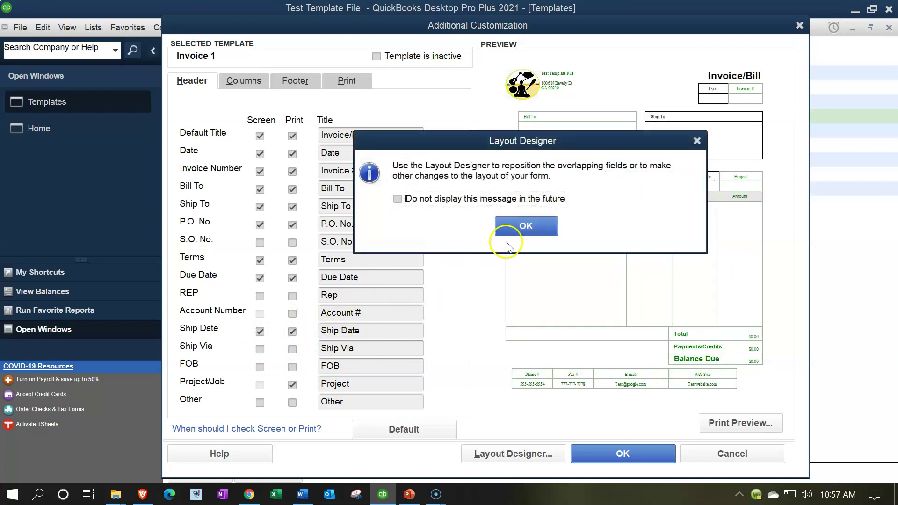
pyautogui.click(512, 226)
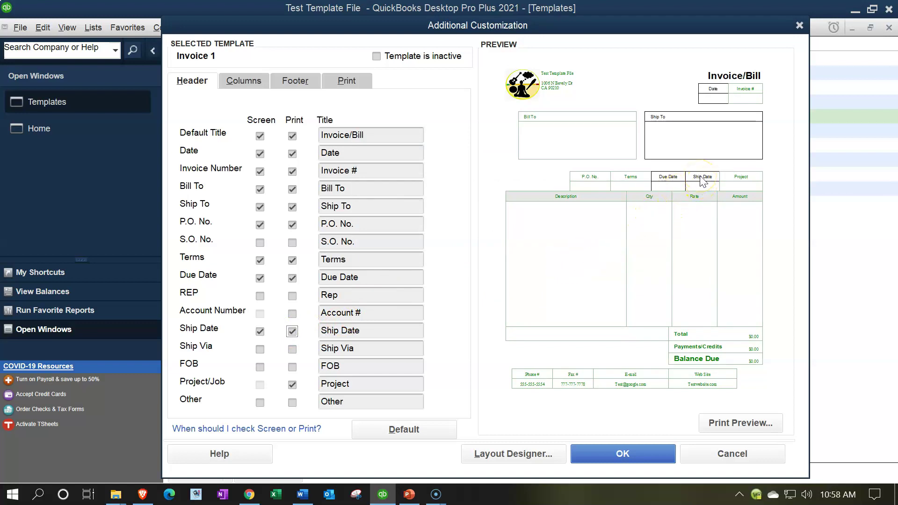
pyautogui.click(645, 232)
pyautogui.click(363, 390)
# Include the Ship Via header field on both the screen and printed invoice.
pyautogui.click(260, 349)
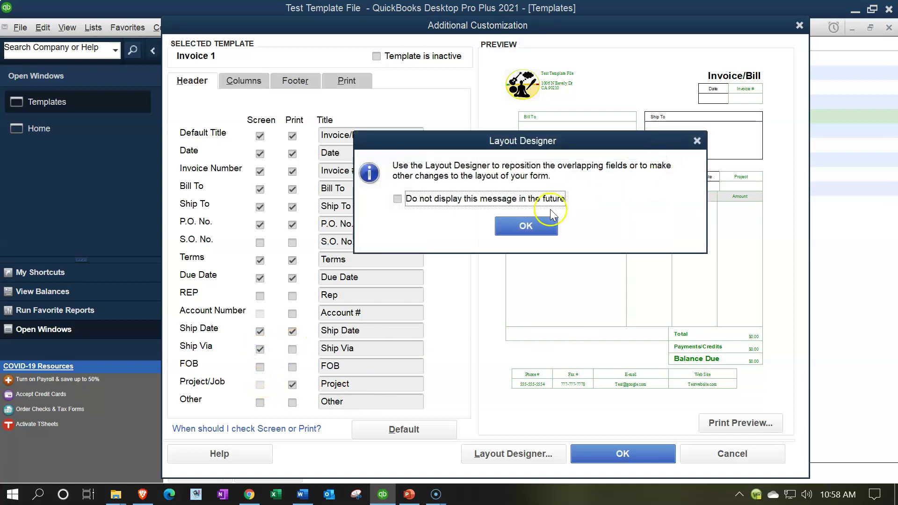
pyautogui.click(538, 225)
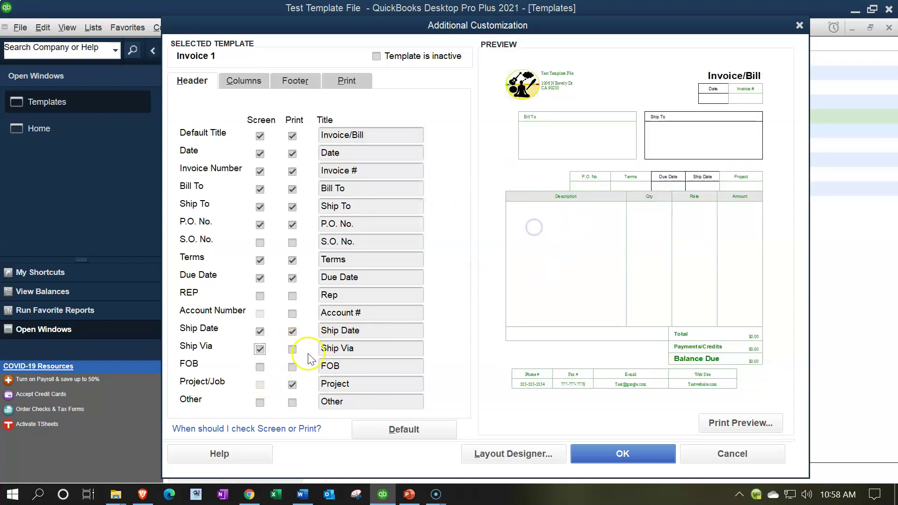
pyautogui.click(291, 351)
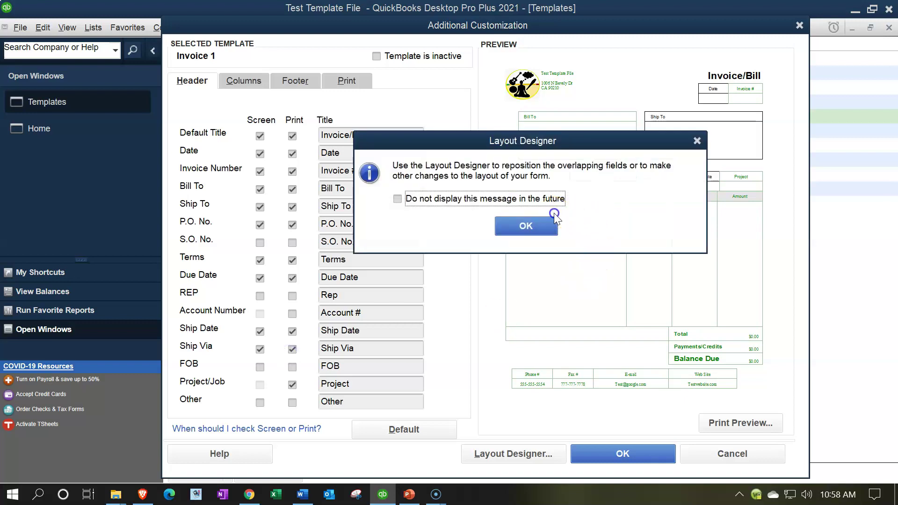
pyautogui.click(526, 227)
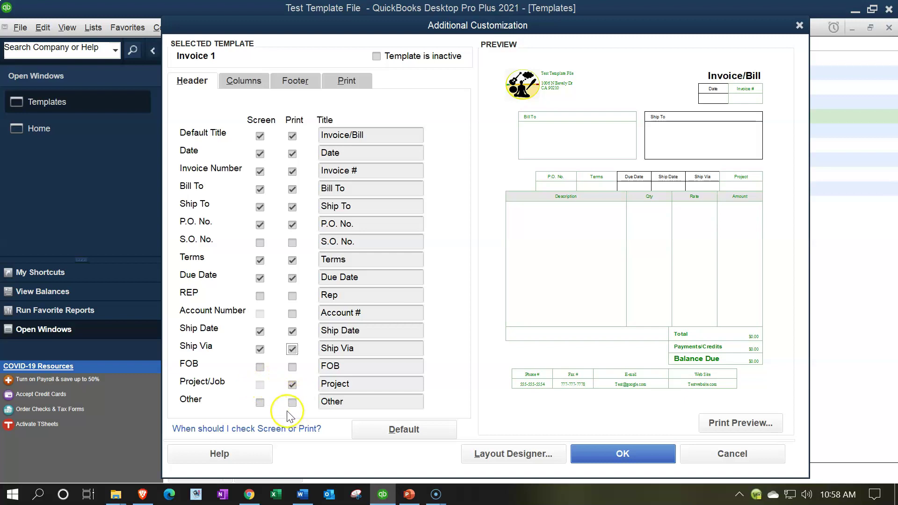
# Include the Other header field on both the screen and printed invoice.
pyautogui.click(260, 402)
pyautogui.click(519, 225)
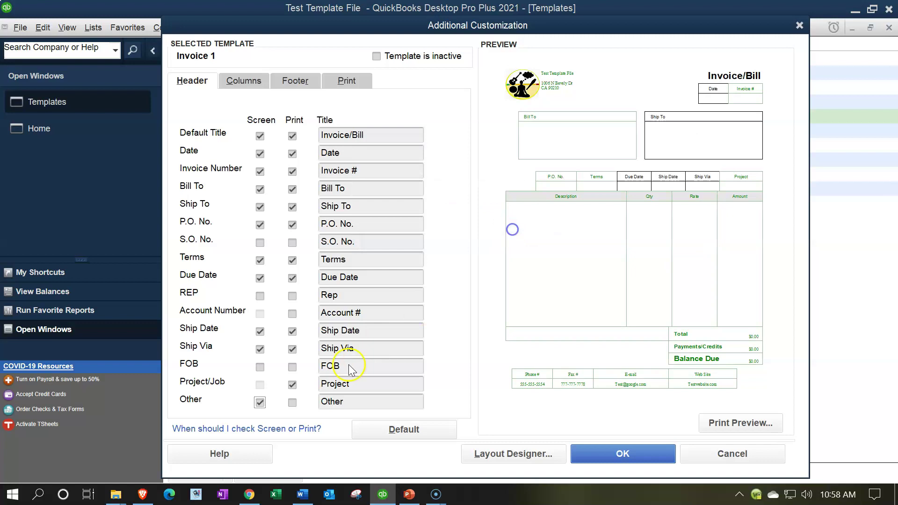
pyautogui.click(291, 402)
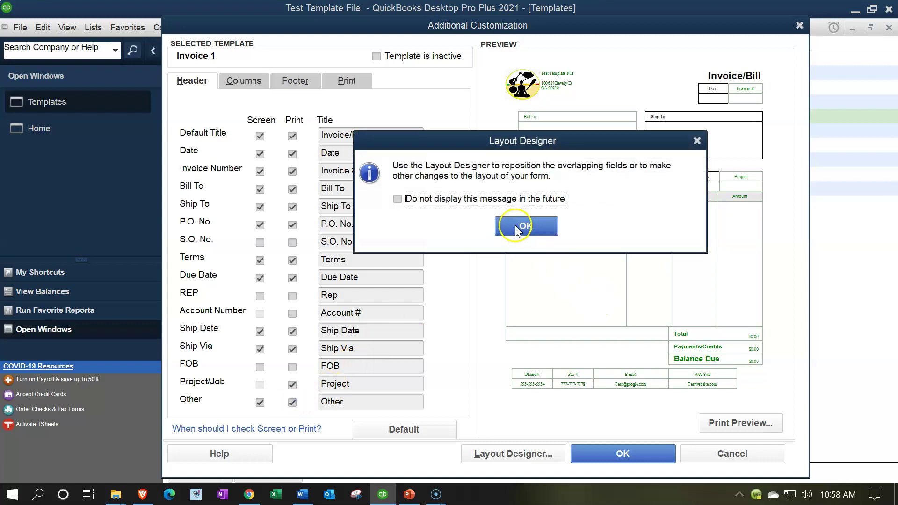
pyautogui.click(520, 225)
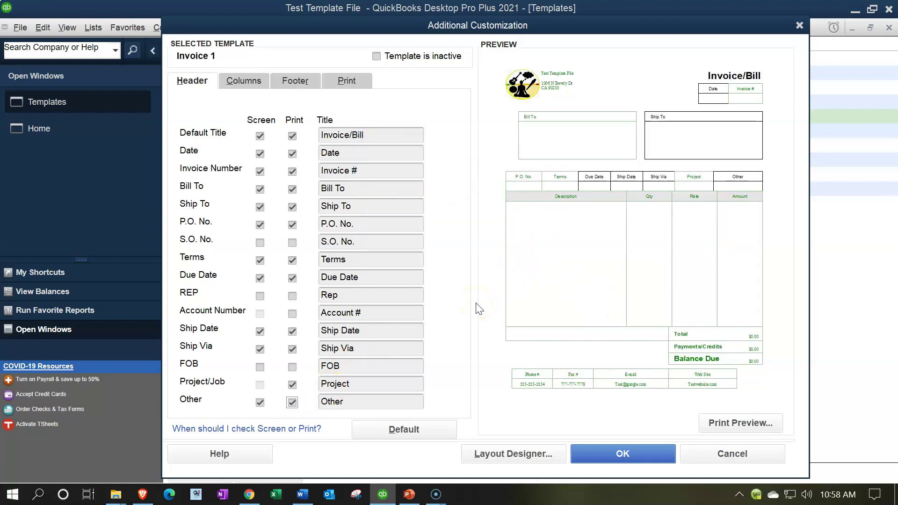
# Title the Other header field "Thank Yout" and open the template's column settings.
pyautogui.click(368, 135)
pyautogui.click(364, 401)
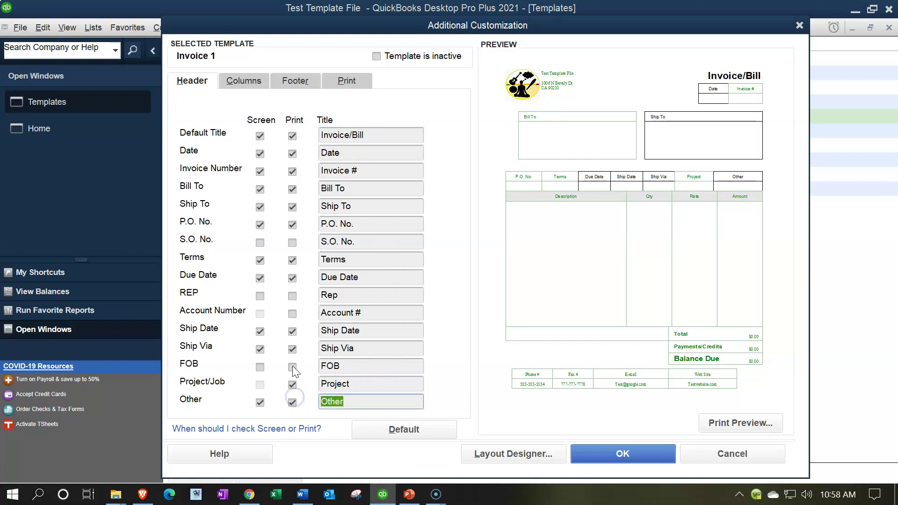
pyautogui.write('Thank Yout')
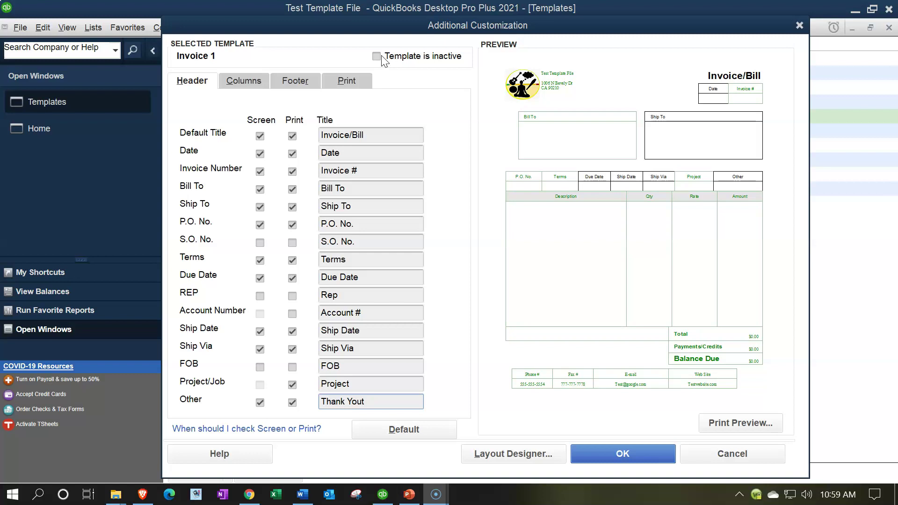
pyautogui.click(239, 77)
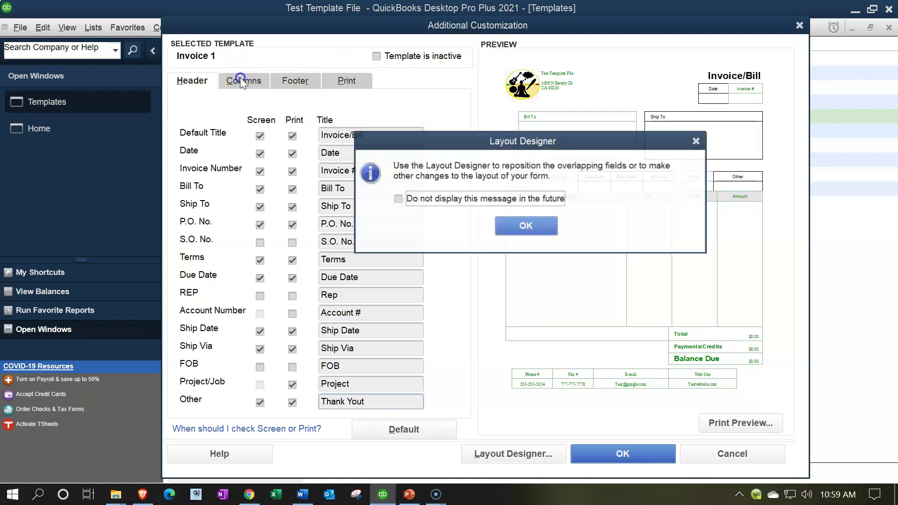
pyautogui.click(535, 226)
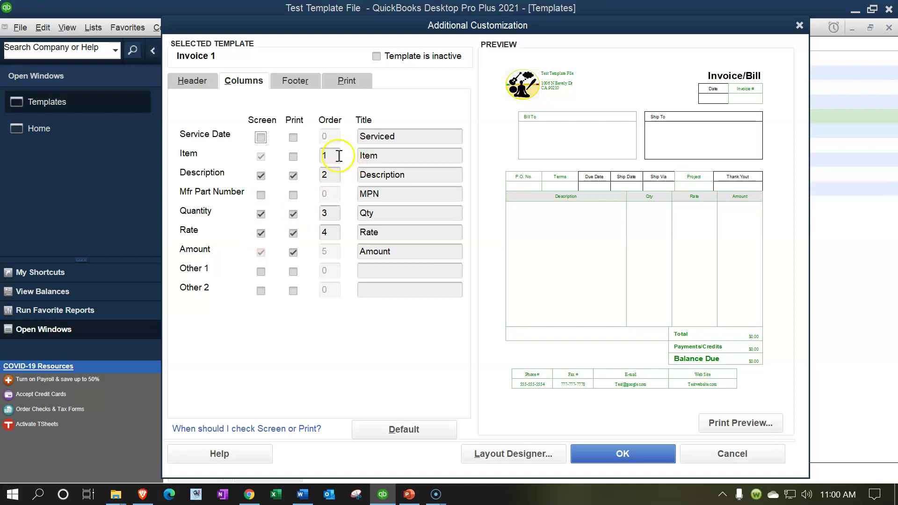
# Include the Service Date column on both the screen and printed invoice.
pyautogui.click(421, 135)
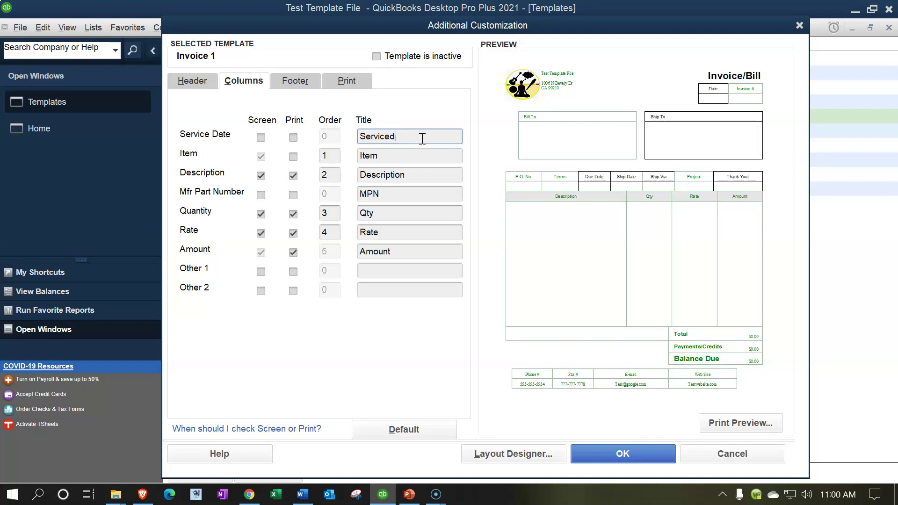
pyautogui.click(260, 137)
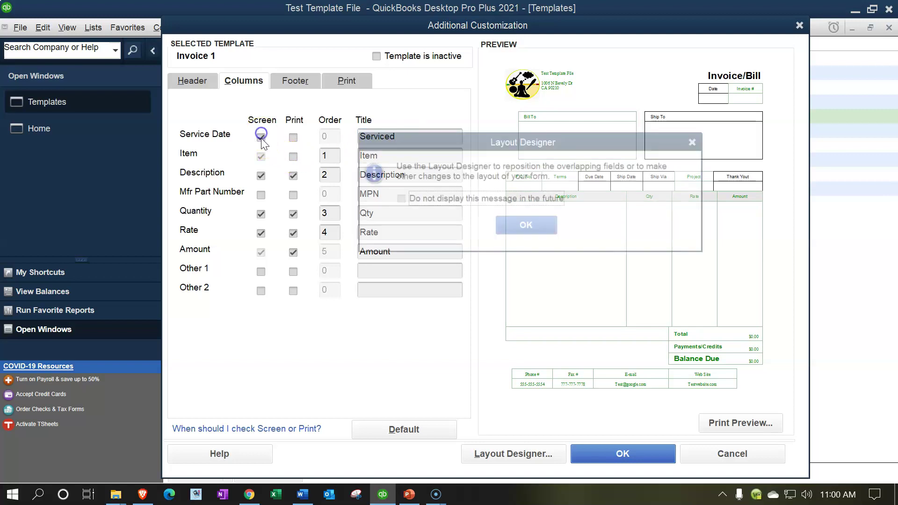
pyautogui.click(510, 222)
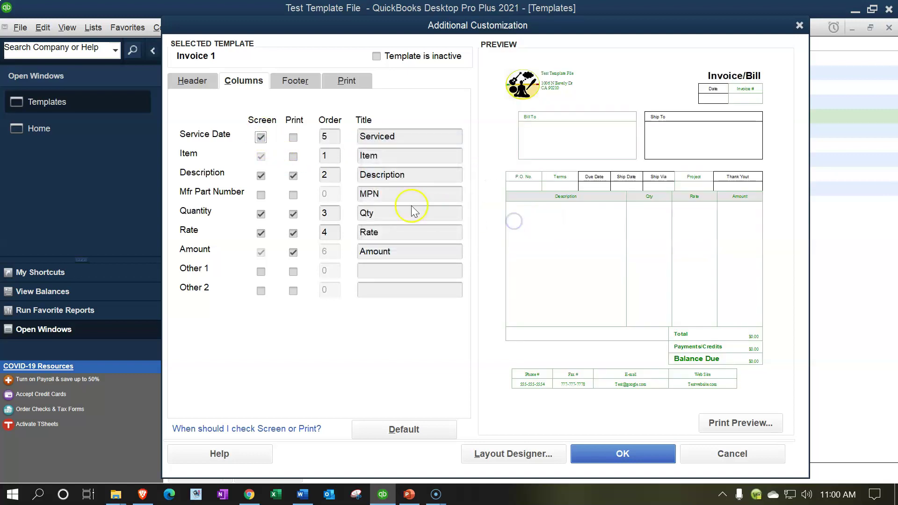
pyautogui.click(294, 139)
pyautogui.click(526, 227)
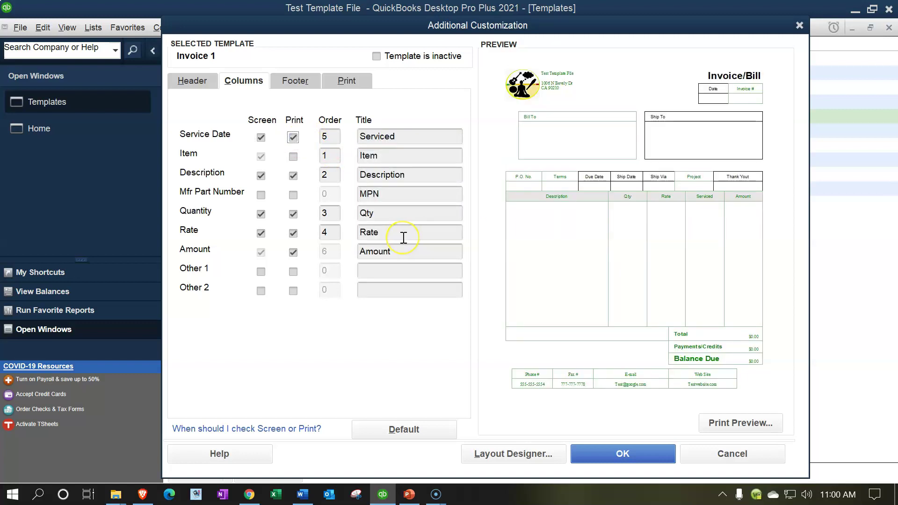
# Include the Item column on the printed invoice, choosing the default layout for overlapping fields.
pyautogui.click(403, 237)
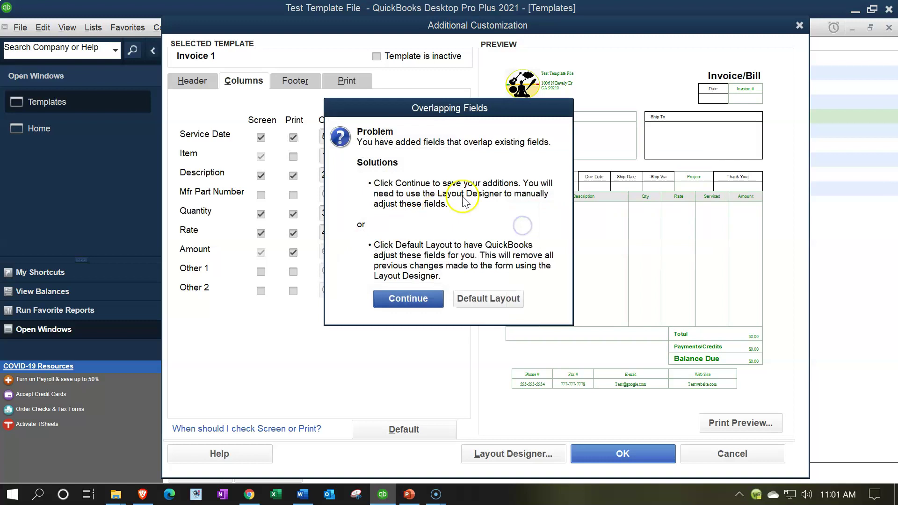
pyautogui.click(470, 300)
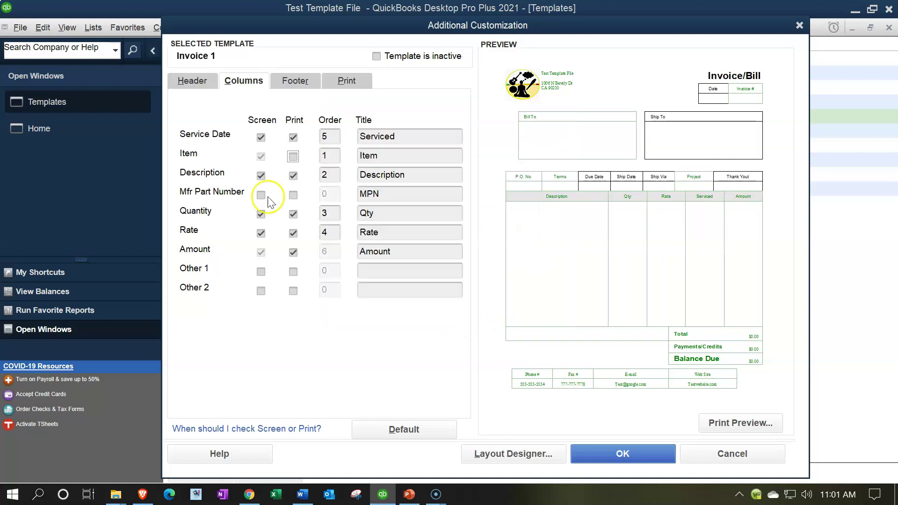
pyautogui.click(511, 232)
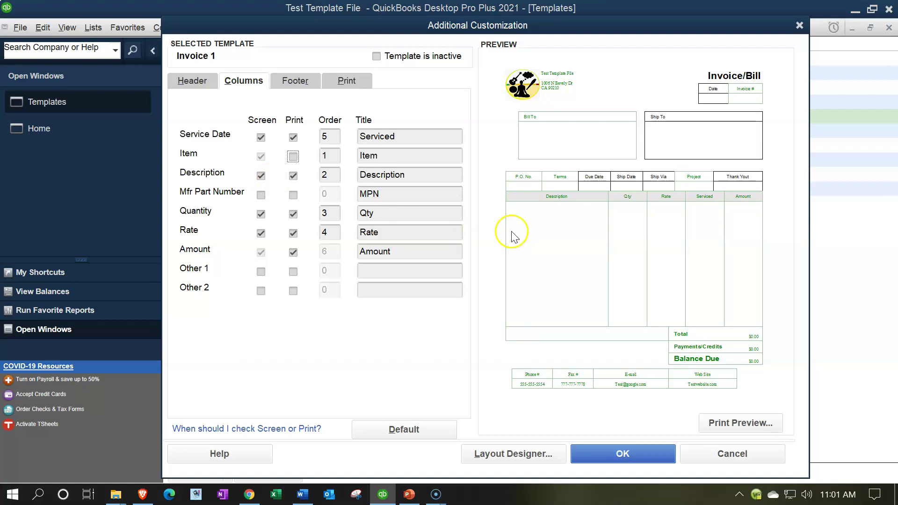
pyautogui.click(293, 156)
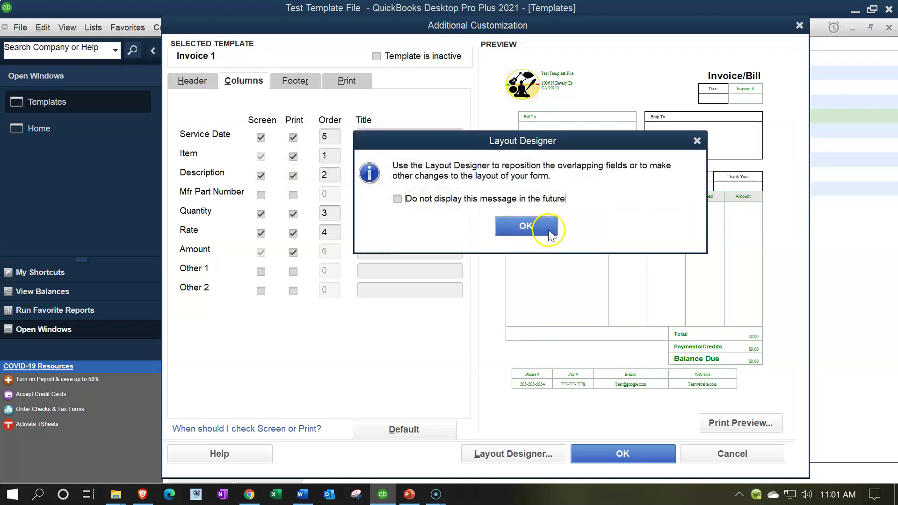
pyautogui.click(548, 229)
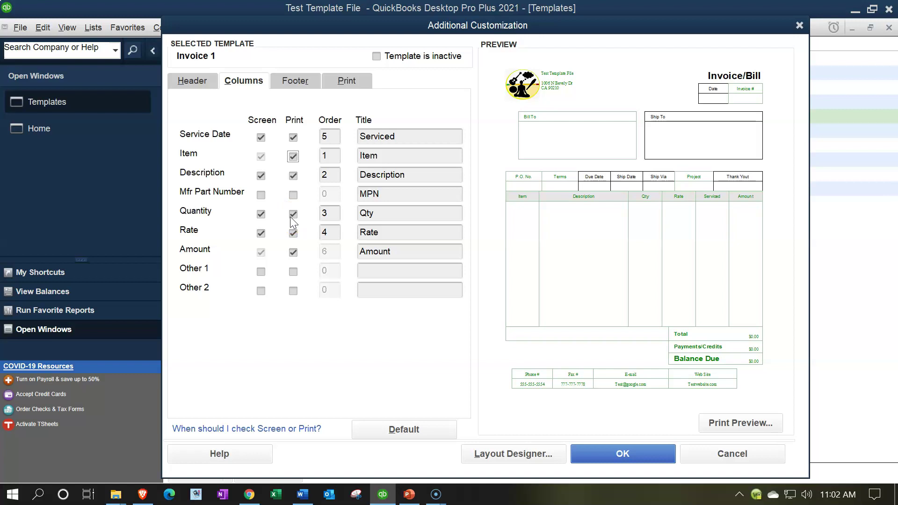
# Set the Description column's order to 1, ahead of Item, and continue despite overlapping fields.
pyautogui.click(263, 236)
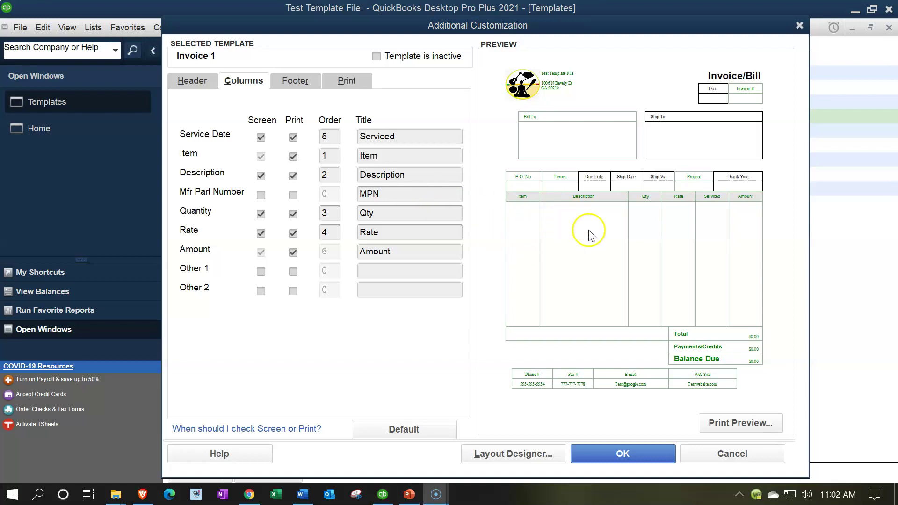
pyautogui.click(329, 176)
pyautogui.press('BackSpace')
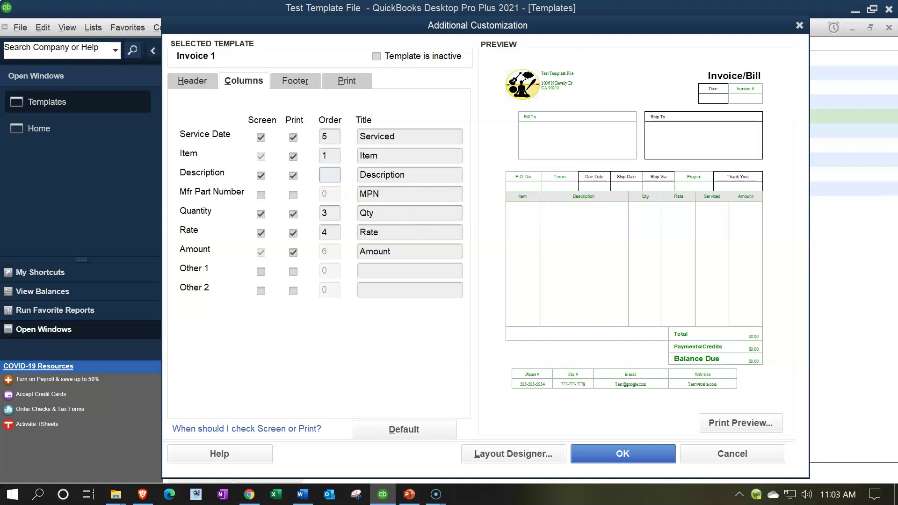
pyautogui.write('1')
pyautogui.click(326, 159)
pyautogui.click(529, 222)
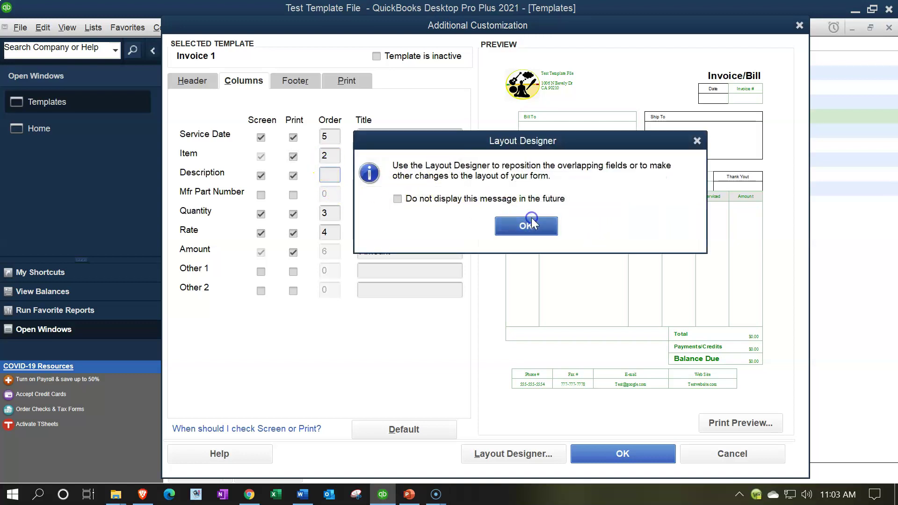
pyautogui.click(424, 302)
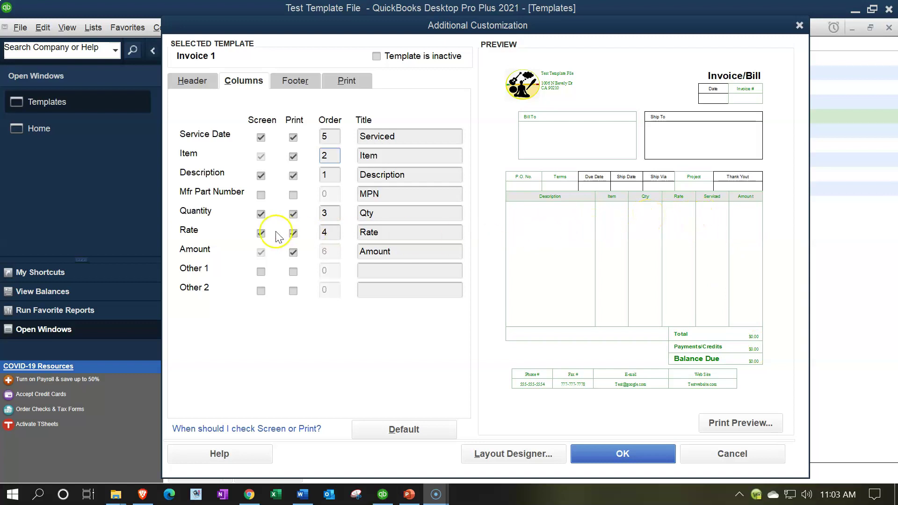
# Set the Service Date column's order to 3, ahead of Quantity and Rate, and continue despite overlapping fields.
pyautogui.click(334, 135)
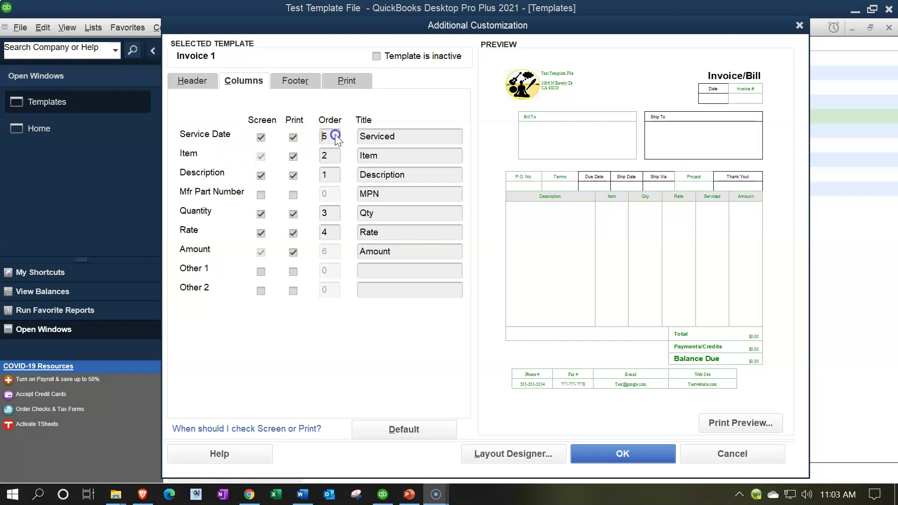
pyautogui.write('3')
pyautogui.click(332, 155)
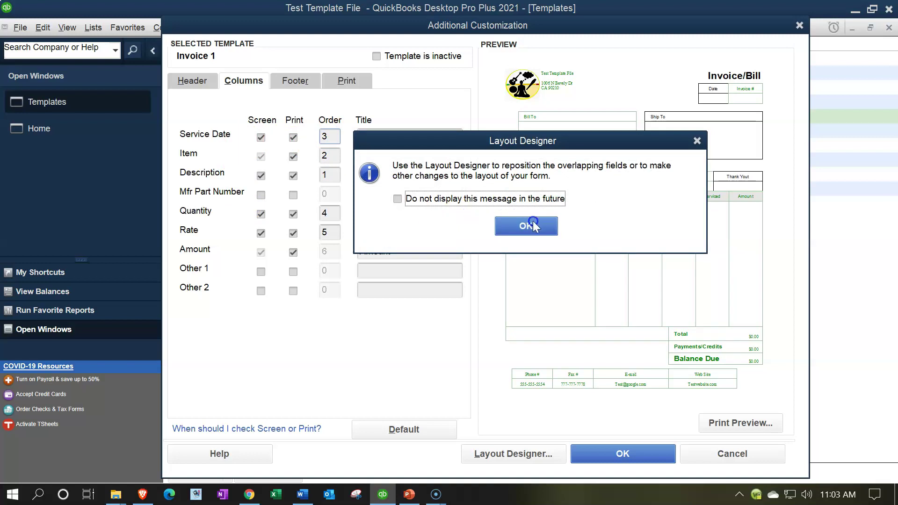
pyautogui.click(533, 224)
pyautogui.click(425, 294)
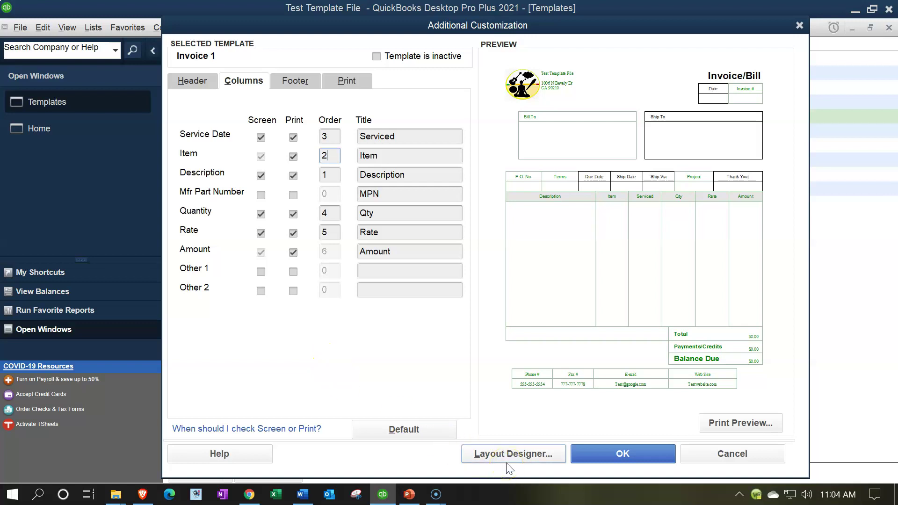
# Include the long text disclaimer in the printed invoice's footer with the text "Thank You".
pyautogui.click(297, 84)
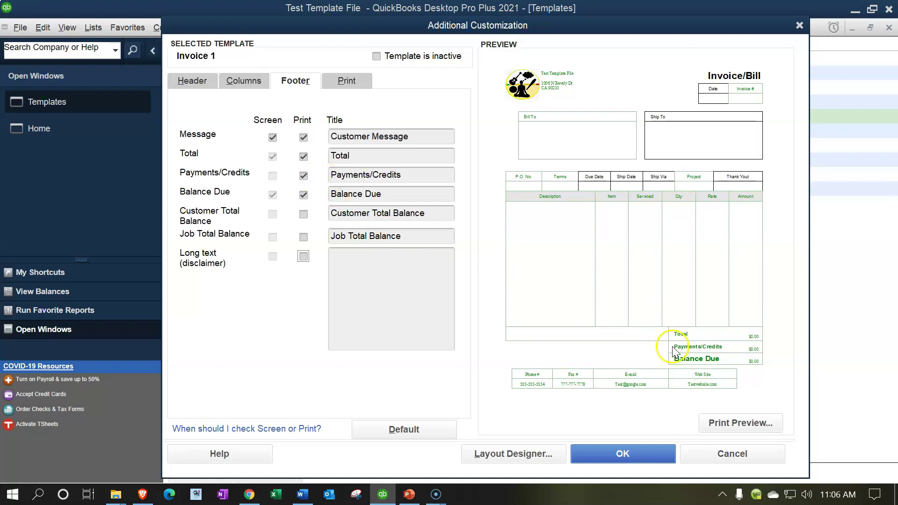
pyautogui.click(429, 178)
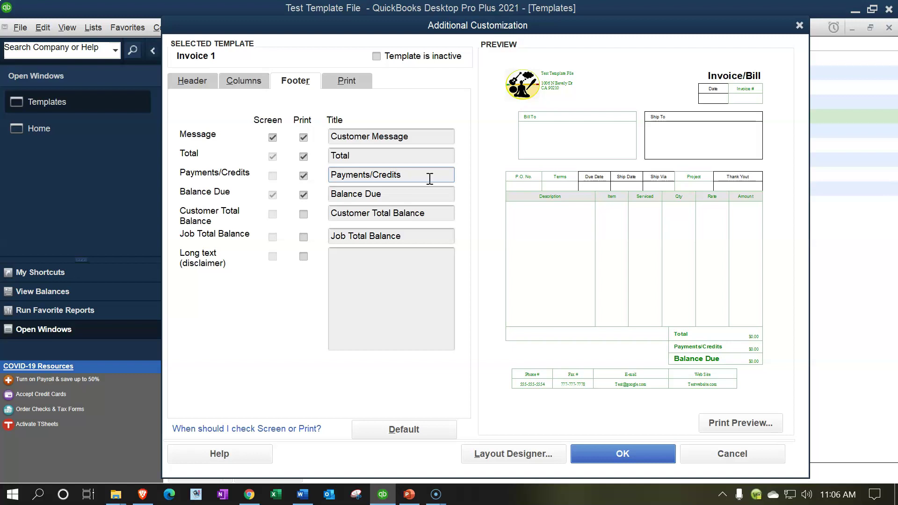
pyautogui.click(413, 194)
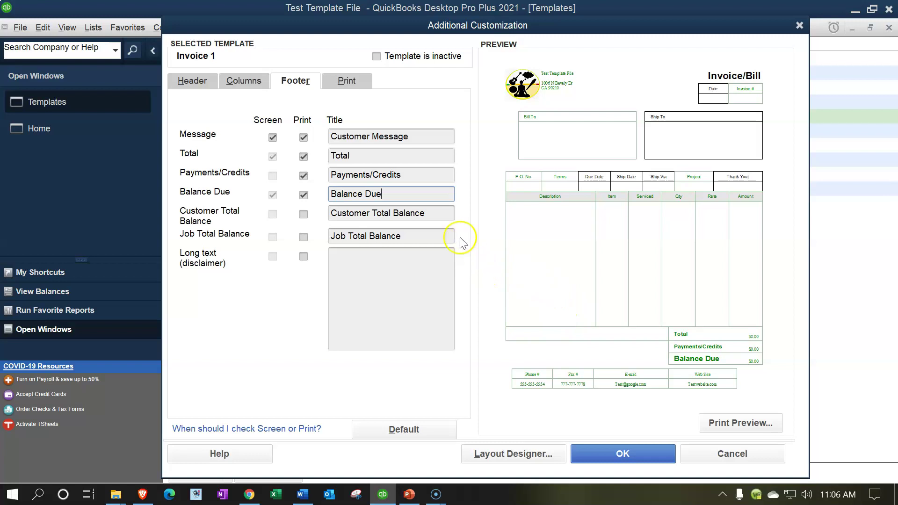
pyautogui.click(444, 211)
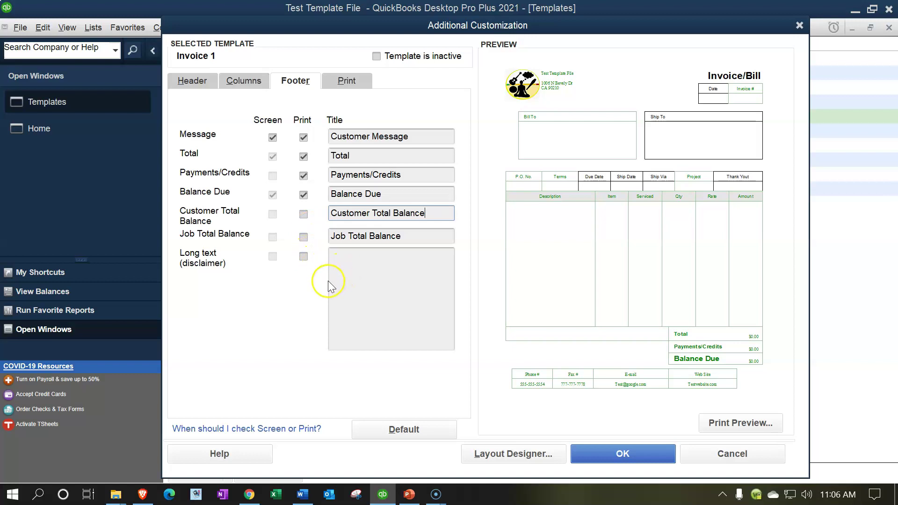
pyautogui.click(303, 257)
pyautogui.click(515, 231)
pyautogui.click(414, 272)
pyautogui.write('T')
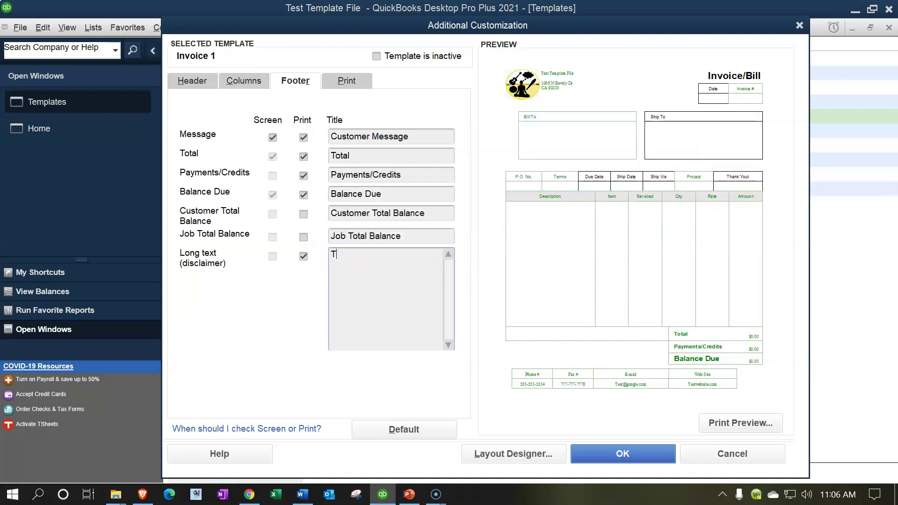
pyautogui.write('hank You')
pyautogui.click(747, 422)
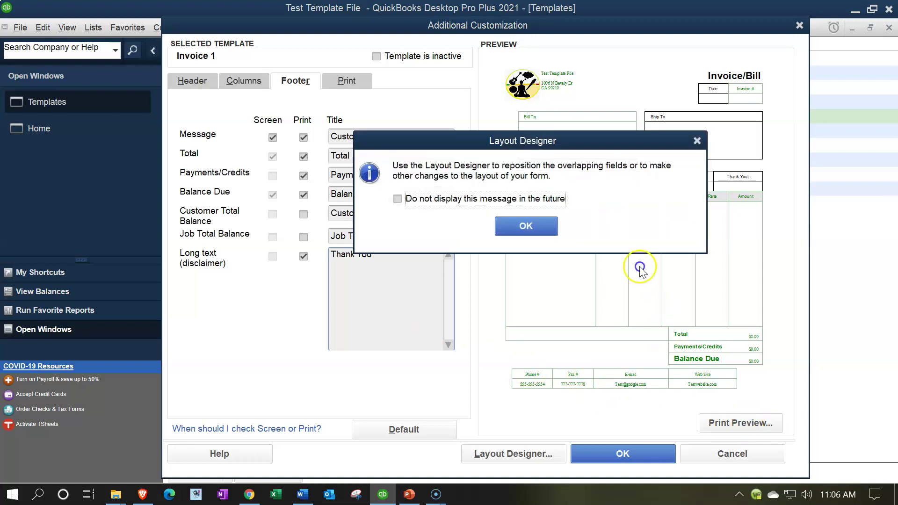
pyautogui.click(541, 226)
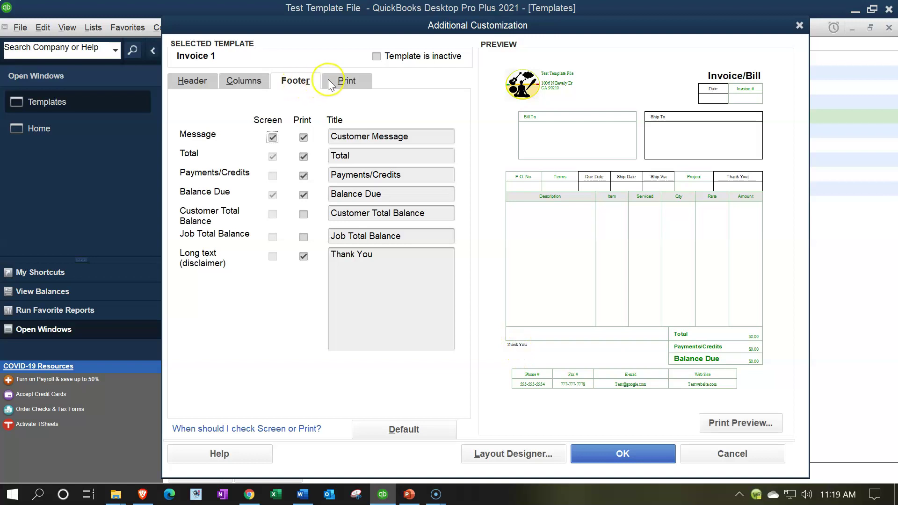
# Review the invoice-specific printer settings in the template's print options and return to using the Invoice settings from Printer Setup.
pyautogui.click(333, 84)
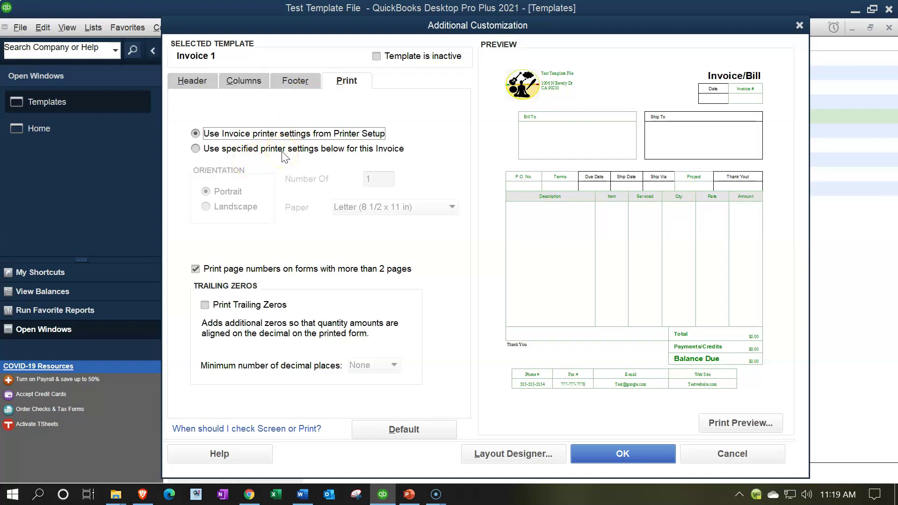
pyautogui.click(195, 149)
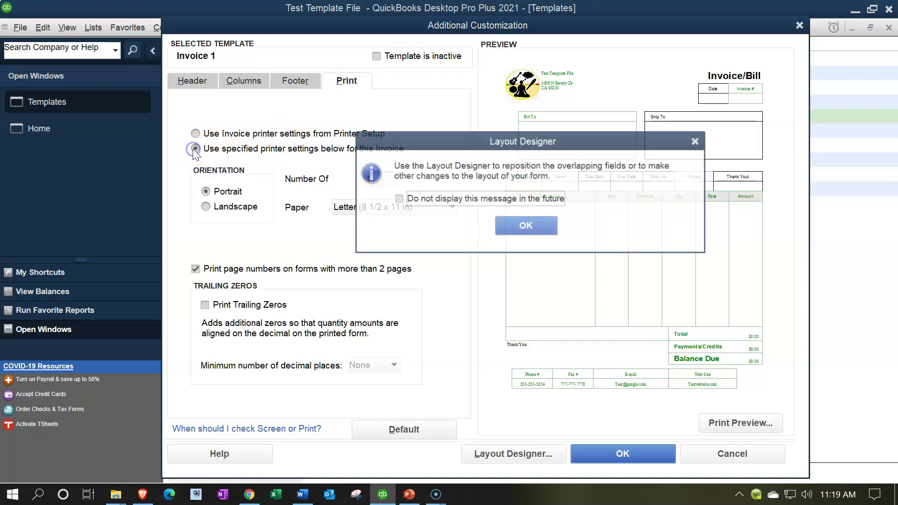
pyautogui.click(507, 227)
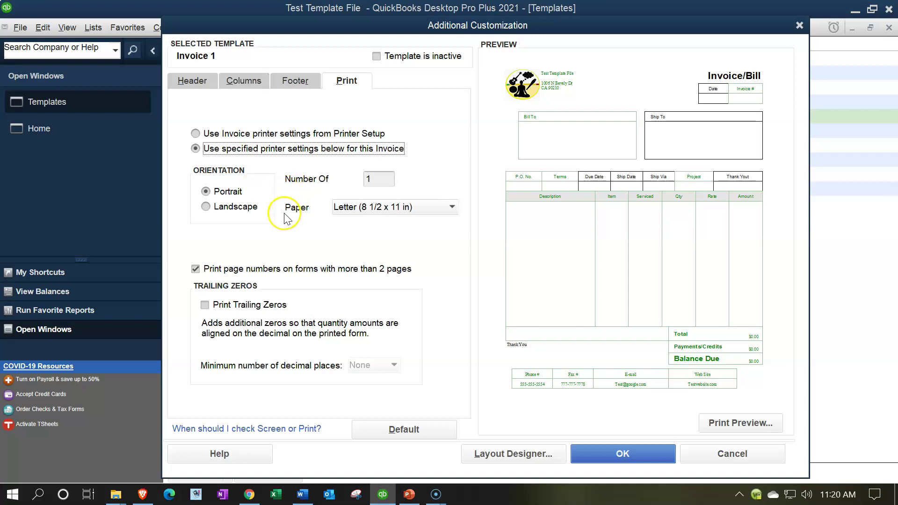
pyautogui.click(196, 135)
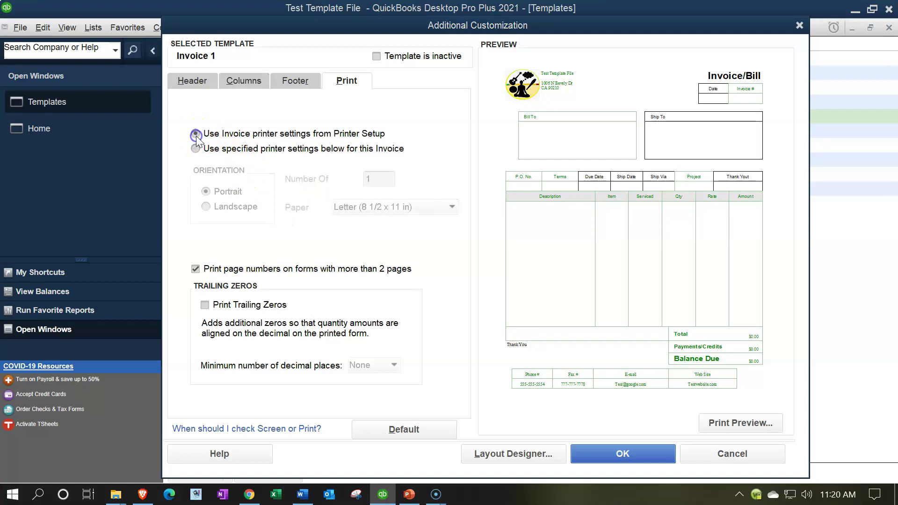
pyautogui.click(507, 229)
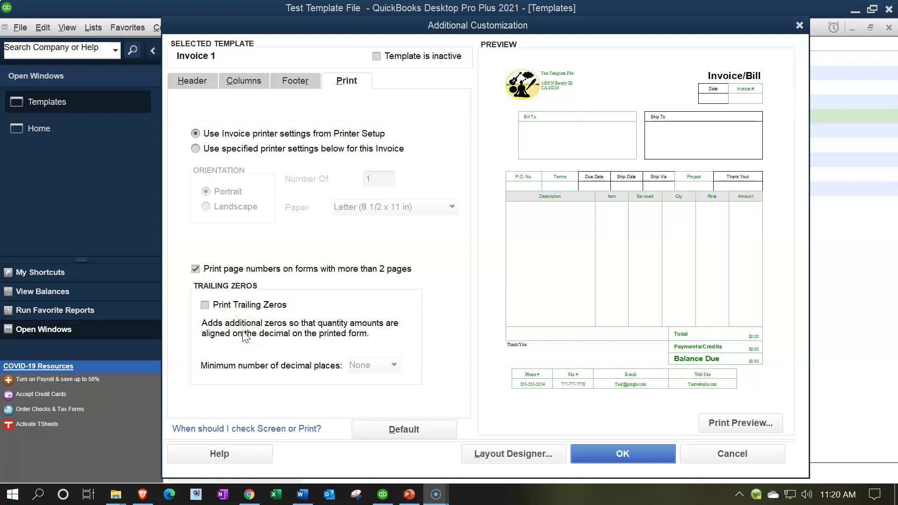
# Accept the additional and basic customization changes to save the Invoice 1 template.
pyautogui.click(623, 454)
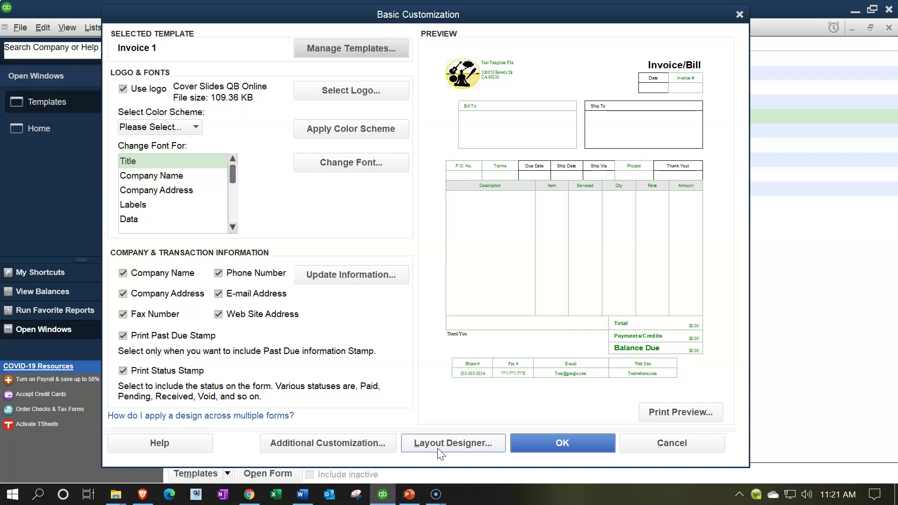
pyautogui.click(556, 444)
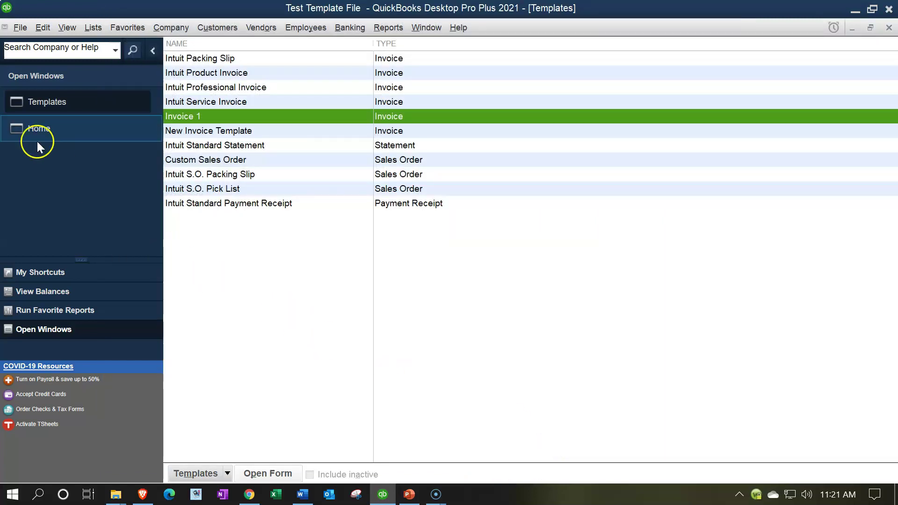
# Start a new customer invoice from the Home page and apply the Invoice 1 template to it.
pyautogui.click(38, 141)
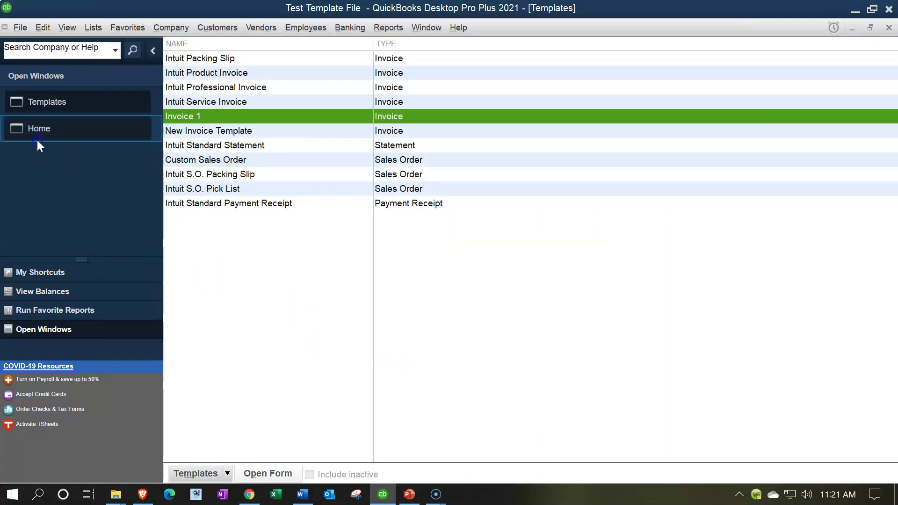
pyautogui.click(317, 278)
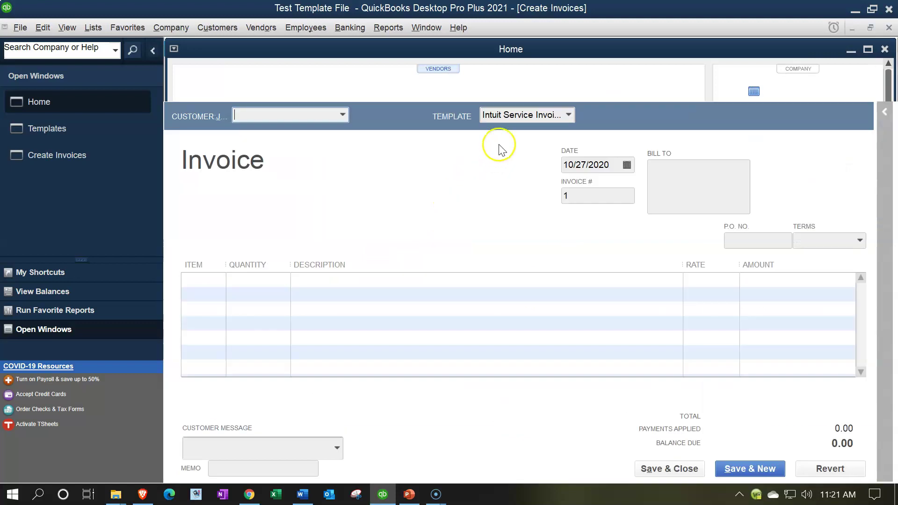
pyautogui.click(570, 115)
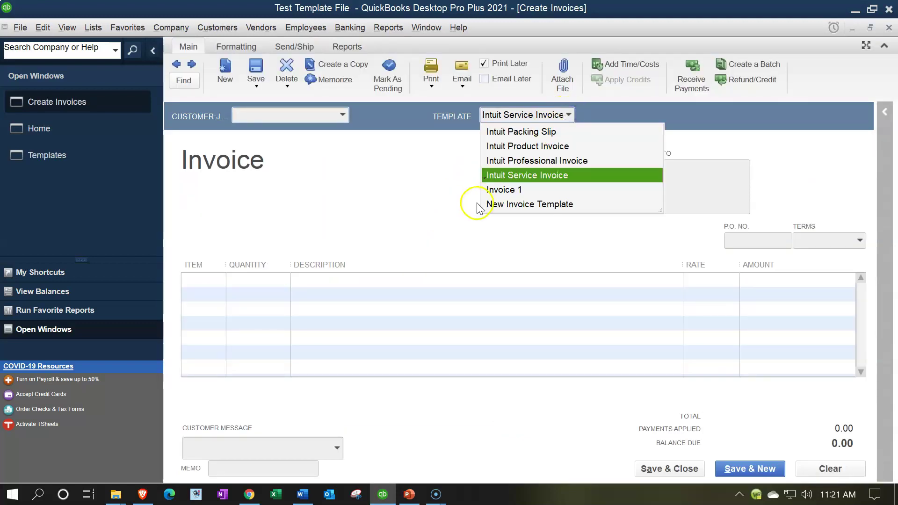
pyautogui.click(498, 192)
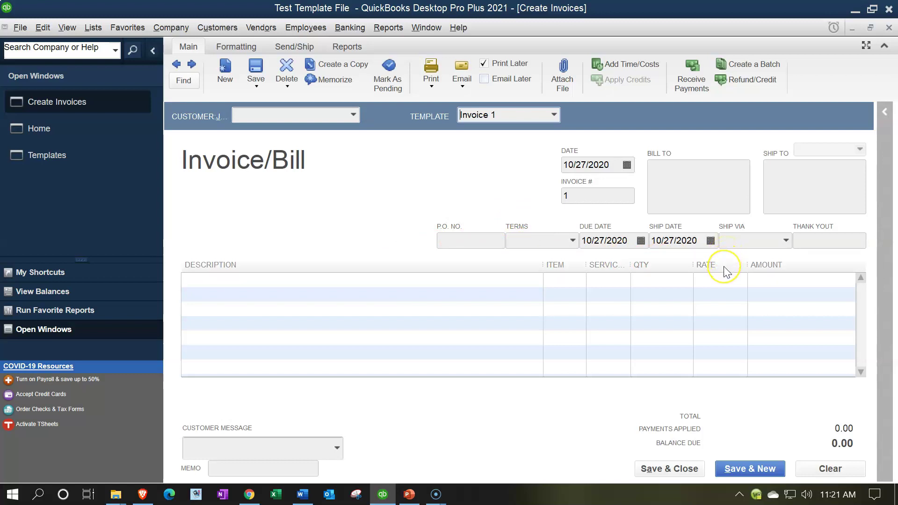
# Examine the available customer messages and the memo field on the invoice form without choosing a message.
pyautogui.click(337, 448)
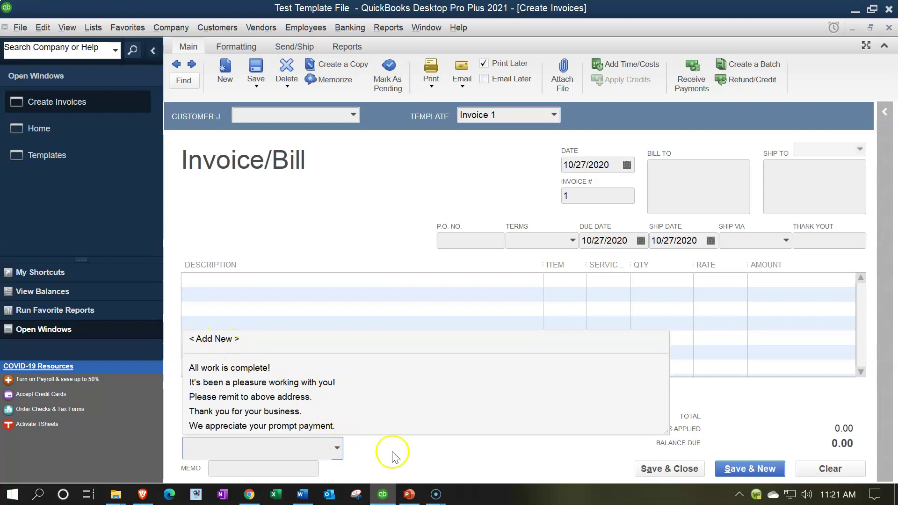
pyautogui.click(436, 462)
pyautogui.click(293, 468)
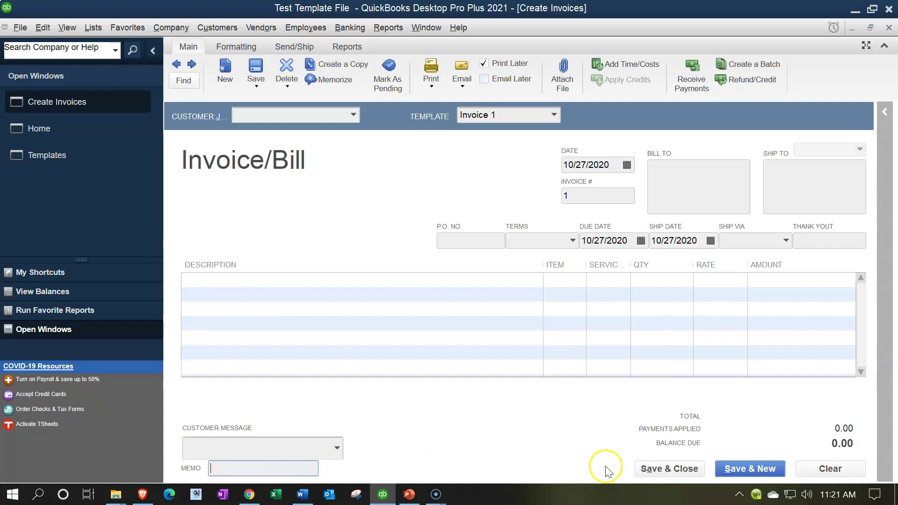
# Preview the printed version of the blank invoice, dismissing the shipping labels notice, and close the preview.
pyautogui.click(429, 87)
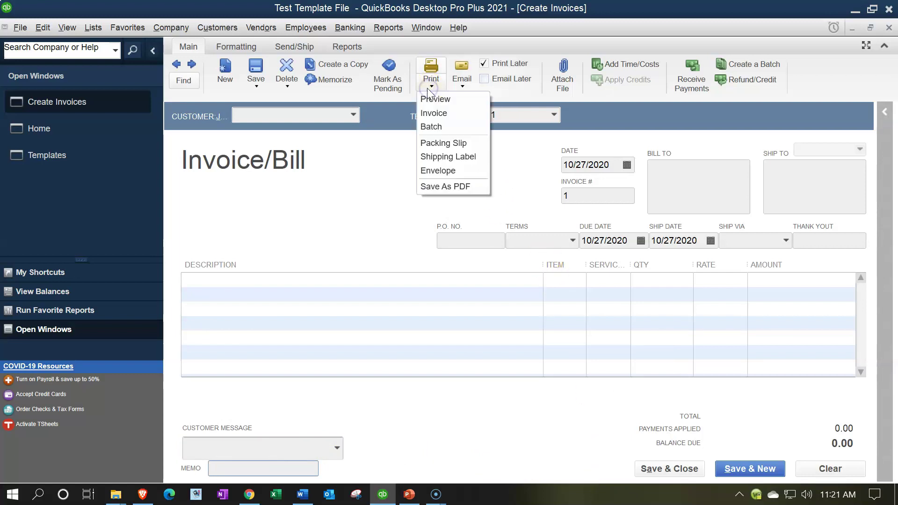
pyautogui.click(427, 98)
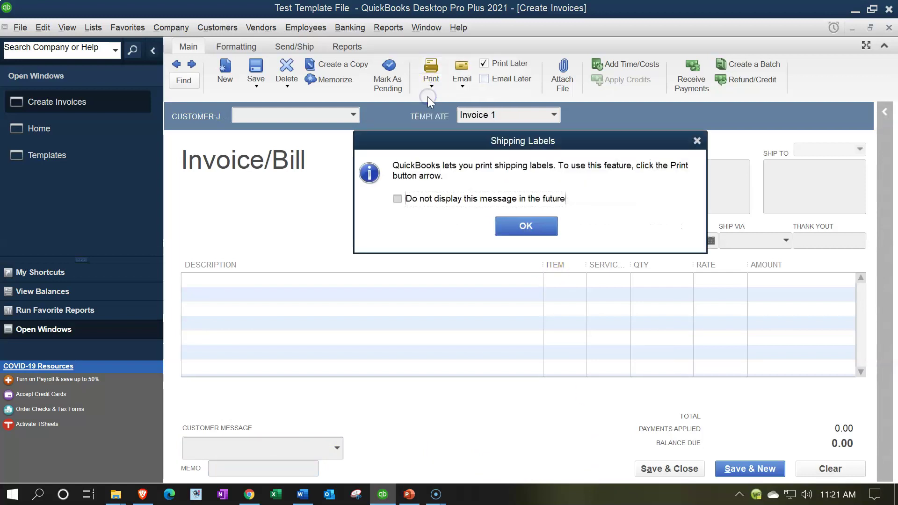
pyautogui.click(534, 225)
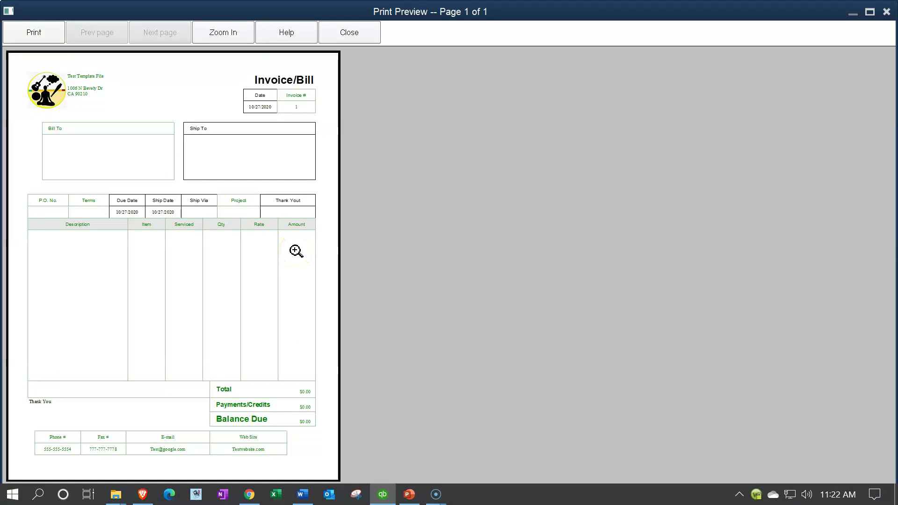
pyautogui.click(350, 40)
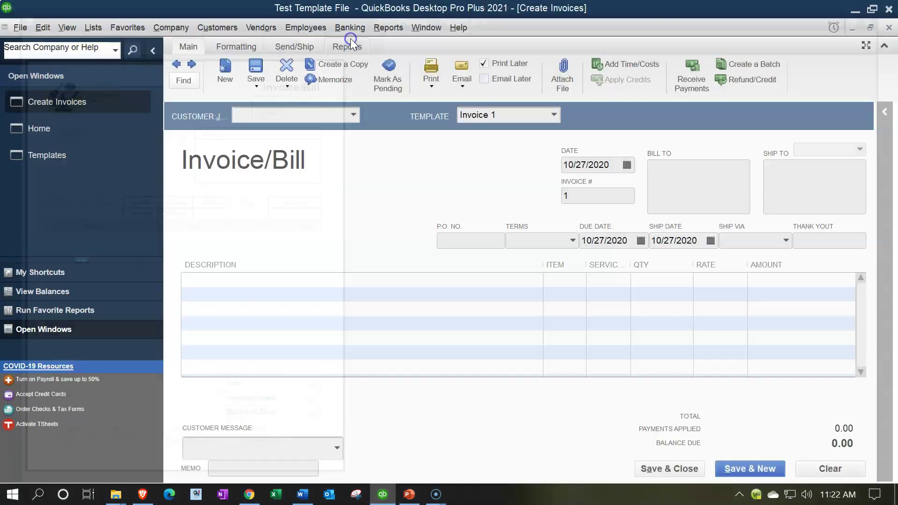